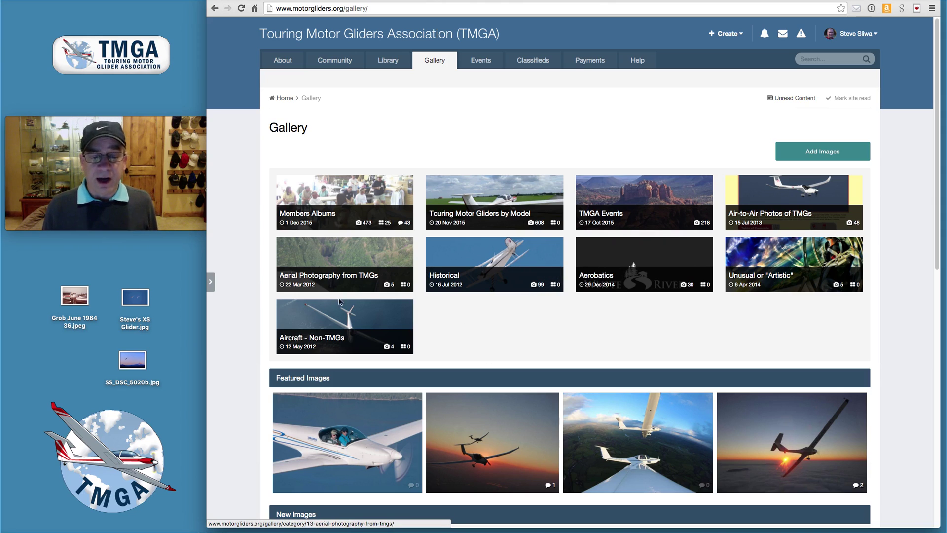
Step: Open Members Albums and scroll through the member albums list, then back to the top
click(343, 200)
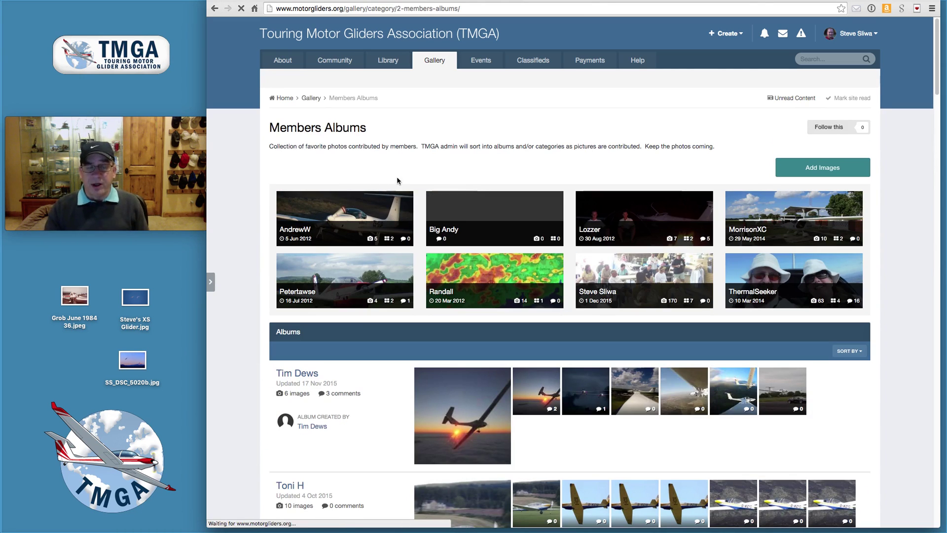
scroll(369, 340, down, 6)
scroll(368, 351, down, 2)
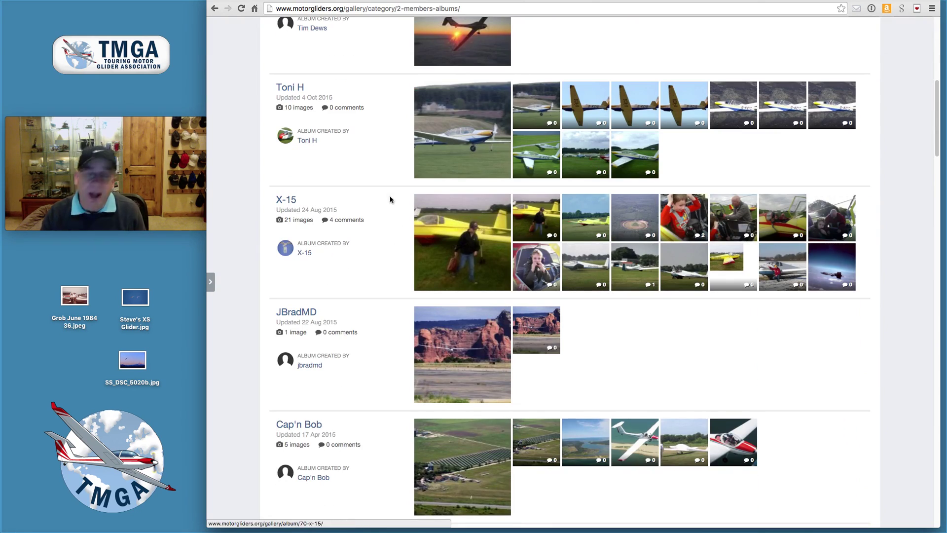
scroll(377, 350, down, 2)
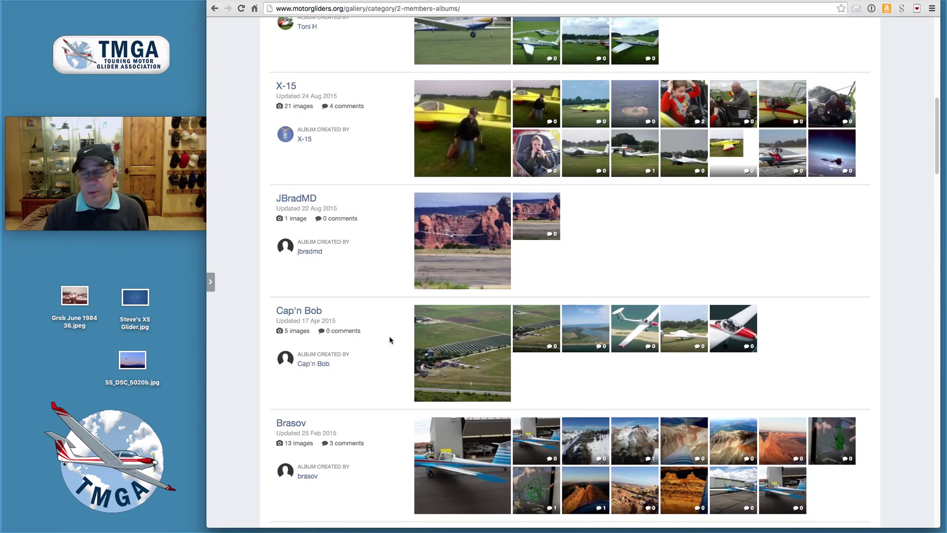
scroll(414, 386, down, 2)
scroll(414, 392, up, 4)
scroll(415, 392, up, 5)
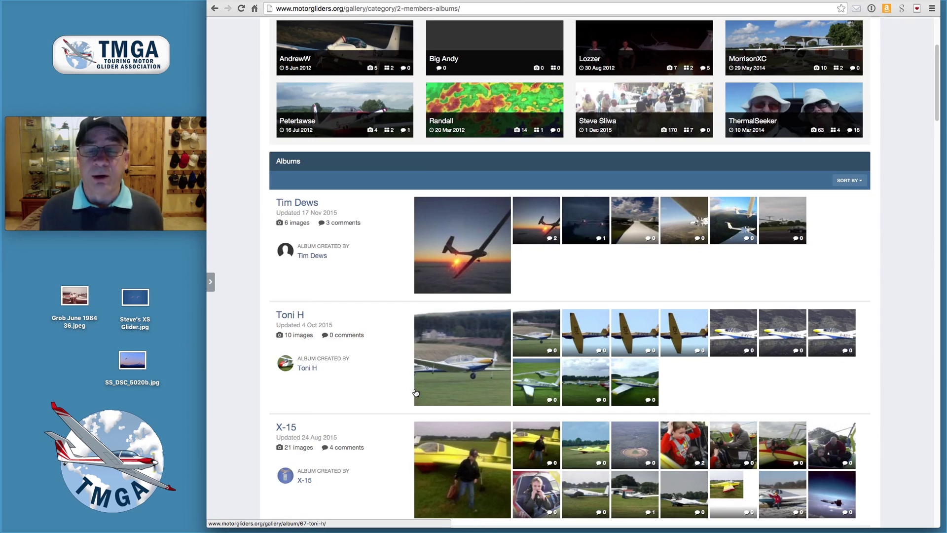
scroll(415, 393, up, 4)
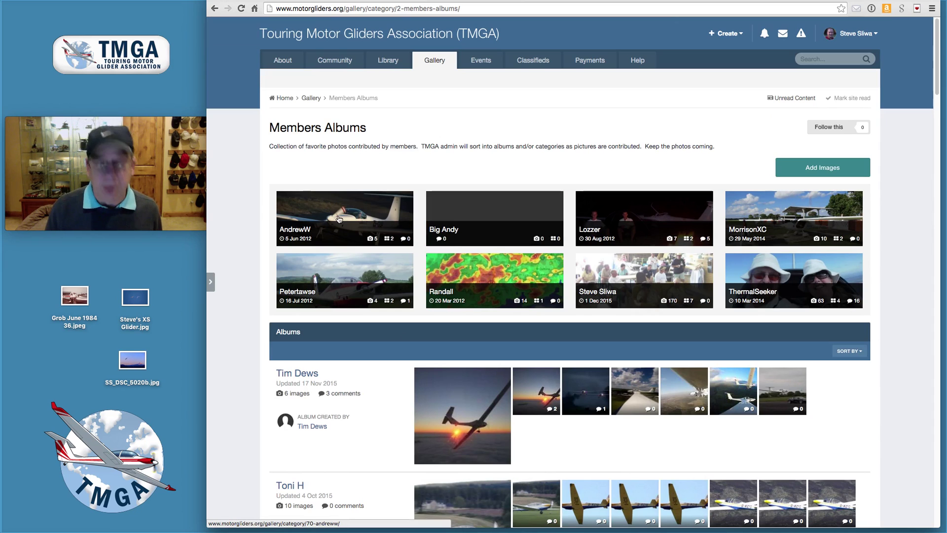
Step: Browse the member's own album collection, then return to the main Gallery page
click(614, 273)
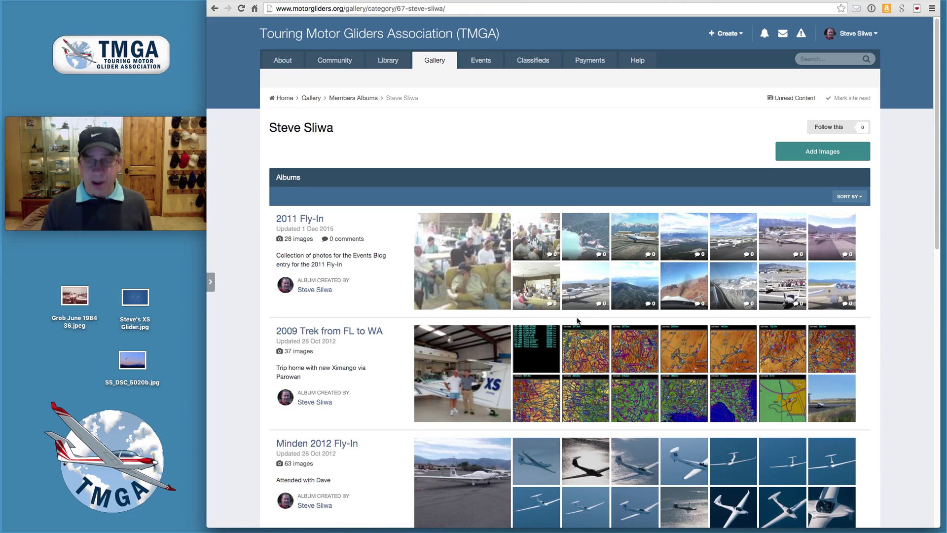
scroll(494, 323, down, 3)
scroll(476, 331, down, 12)
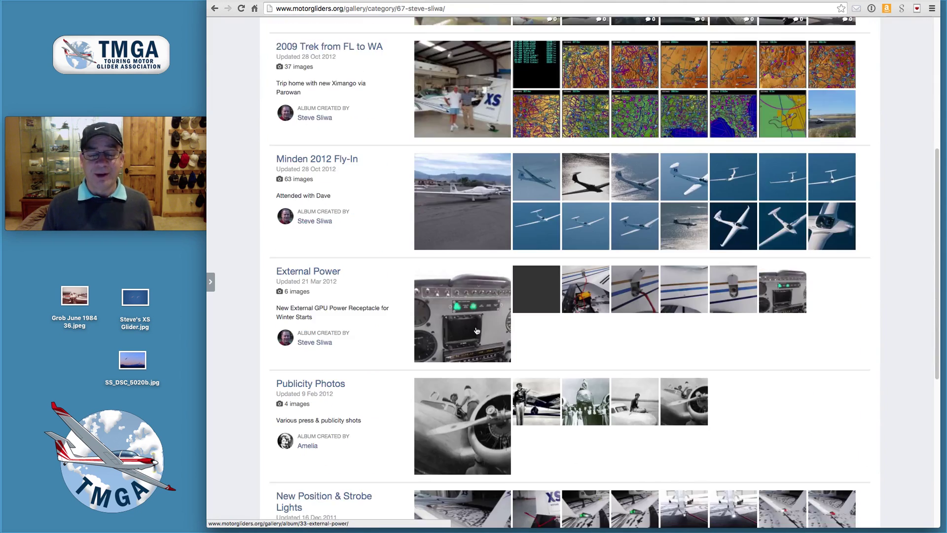
scroll(476, 330, up, 15)
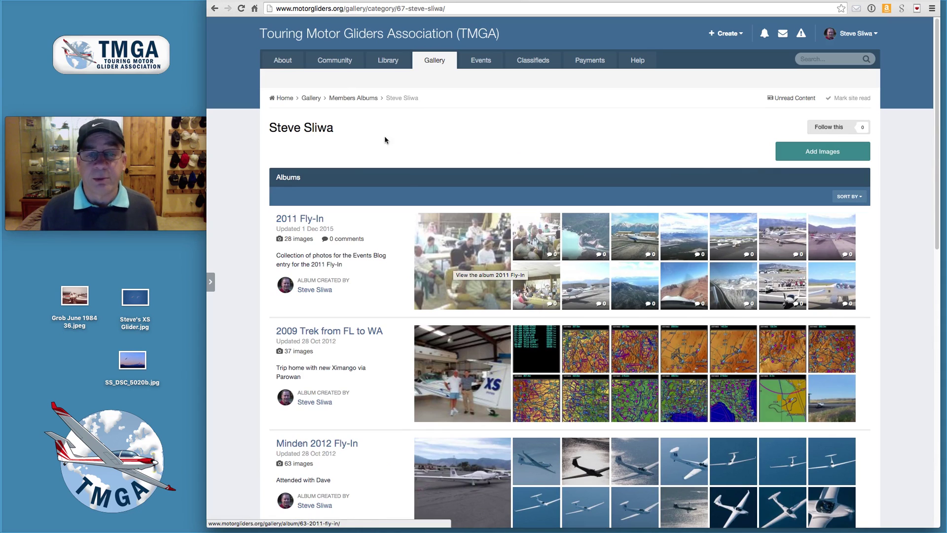
click(359, 99)
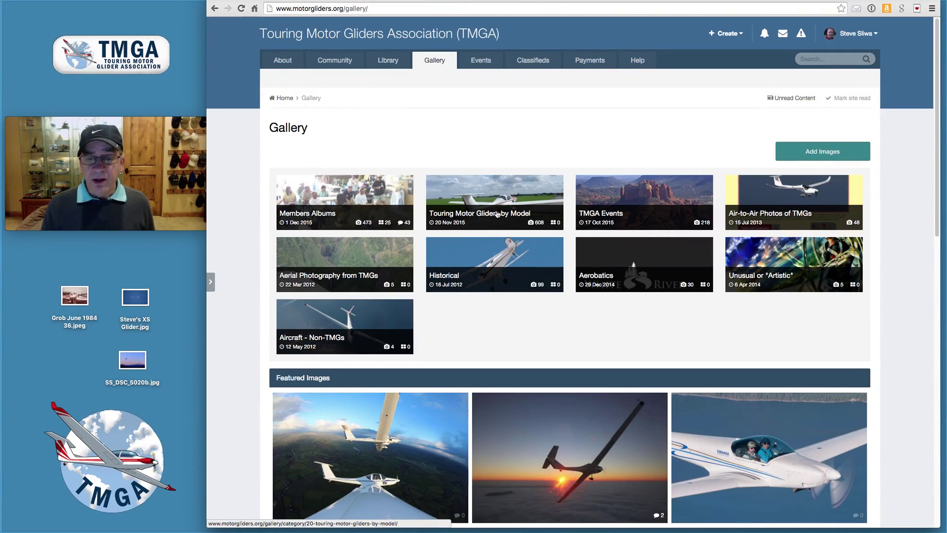
click(495, 200)
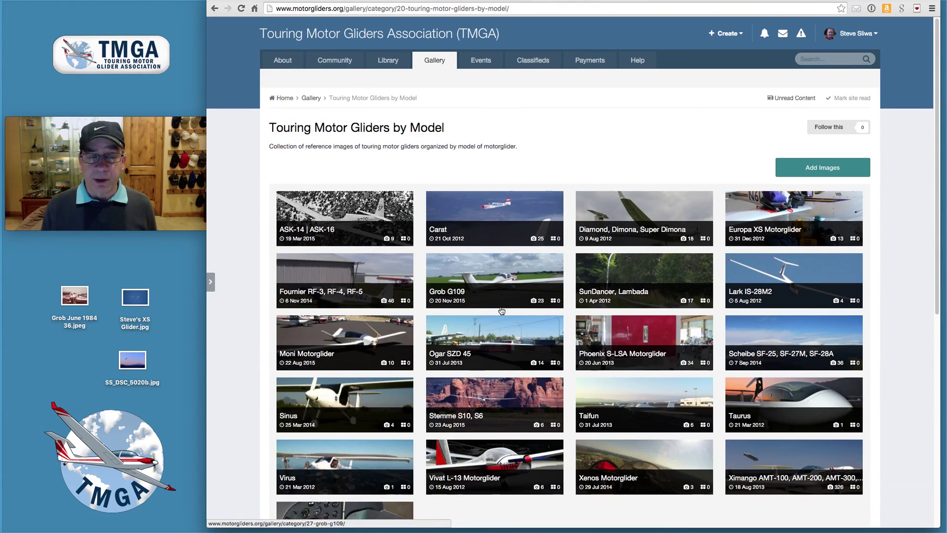
scroll(498, 306, down, 2)
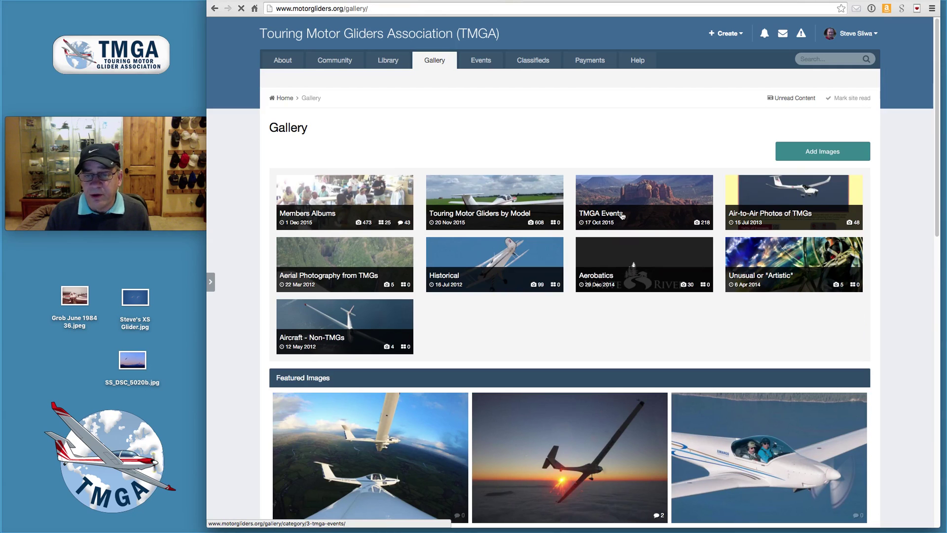
click(623, 216)
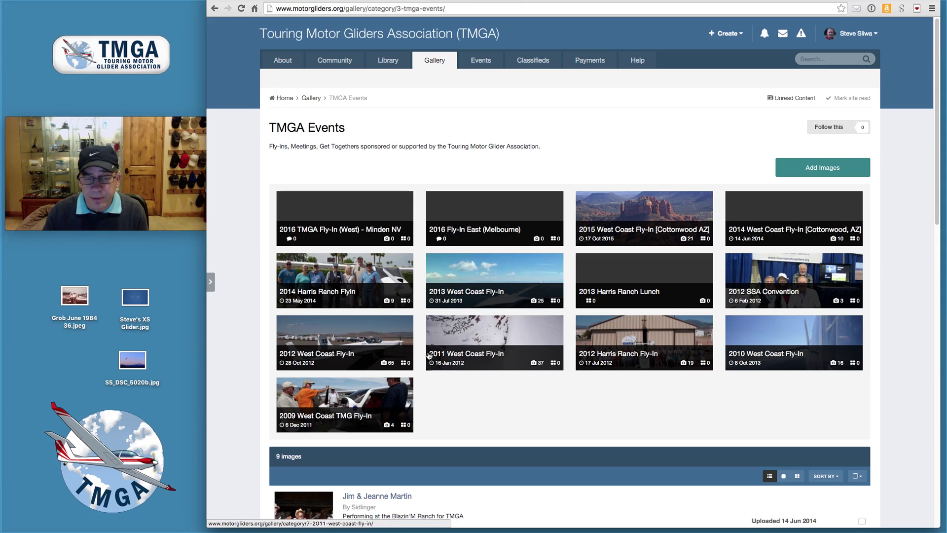
scroll(428, 355, down, 3)
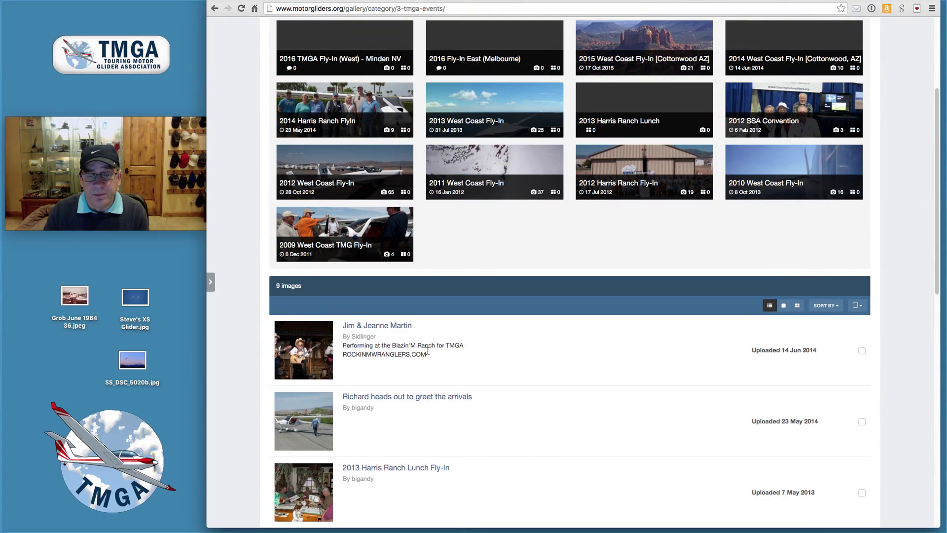
scroll(428, 352, up, 3)
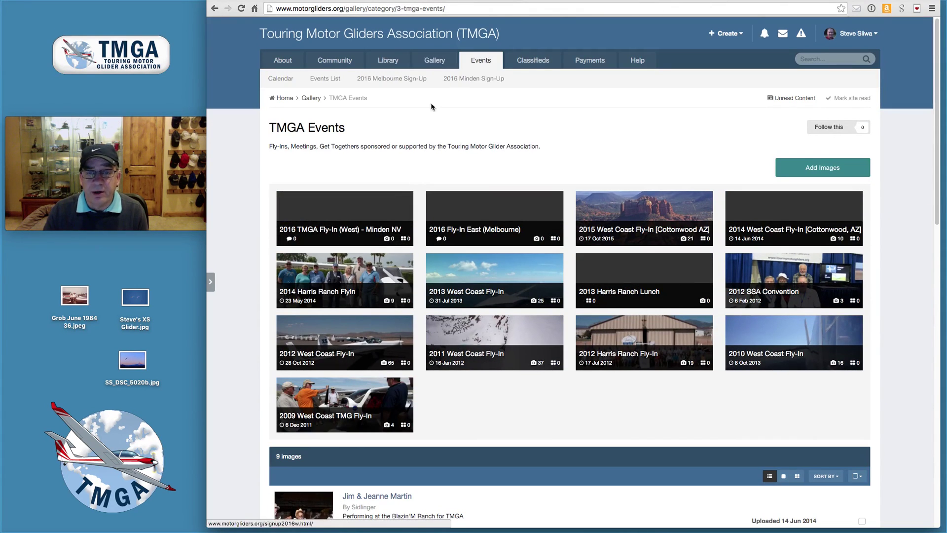
click(306, 100)
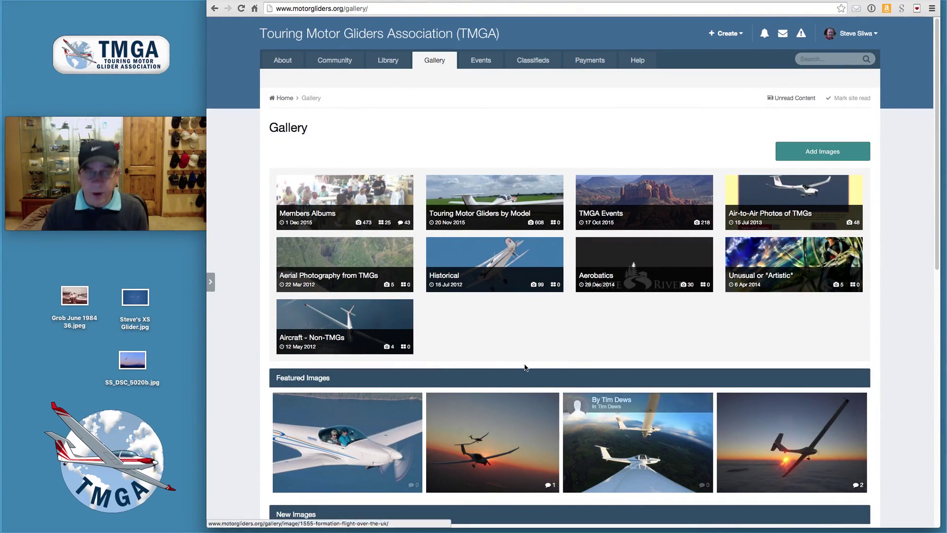
click(774, 202)
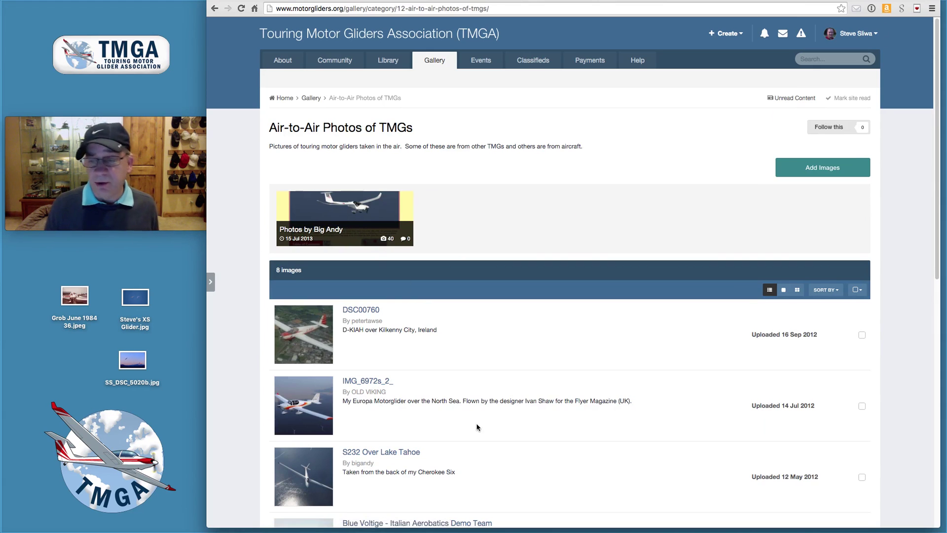
scroll(476, 428, down, 7)
scroll(477, 428, down, 3)
scroll(476, 427, up, 10)
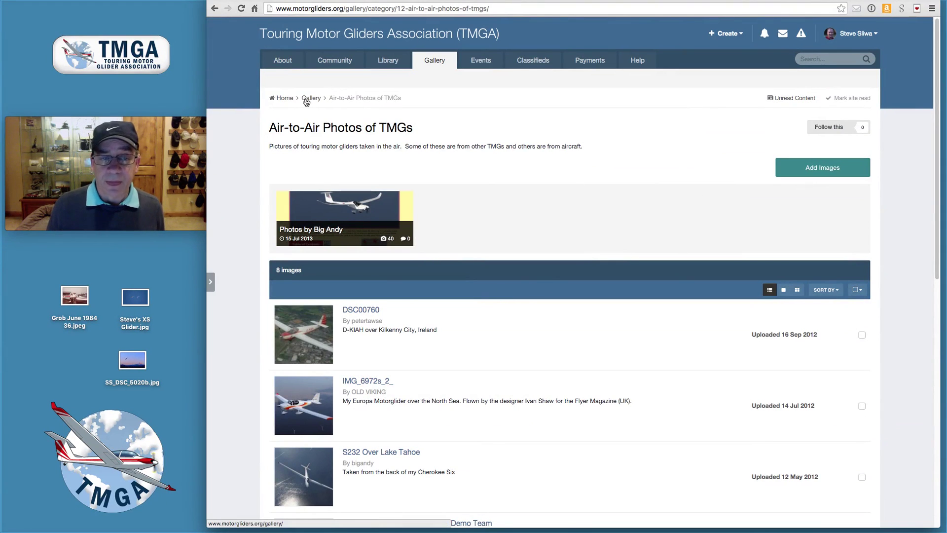
click(307, 101)
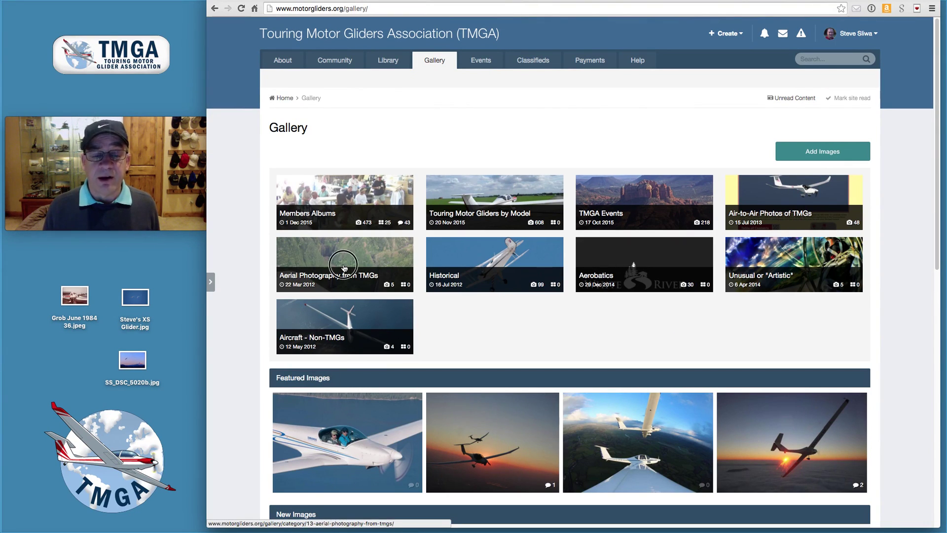
click(344, 268)
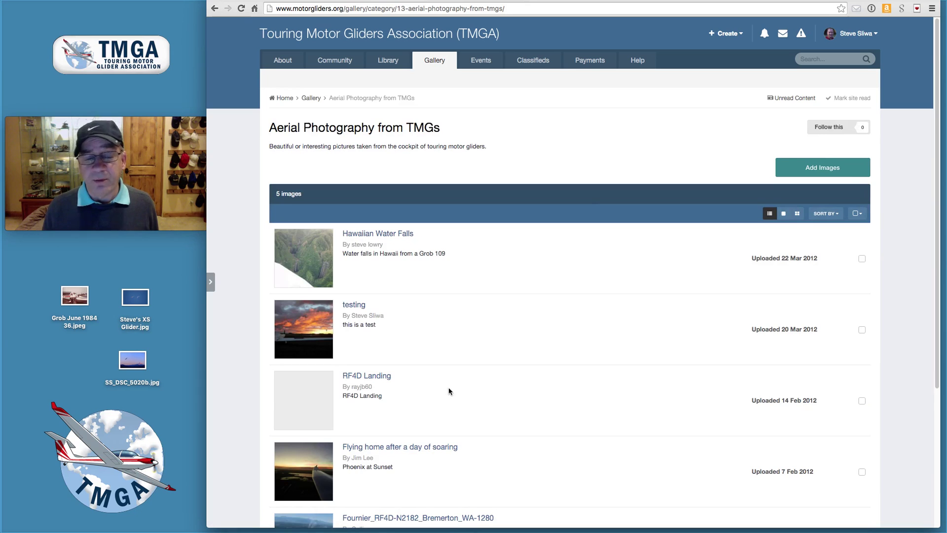
scroll(447, 425, down, 5)
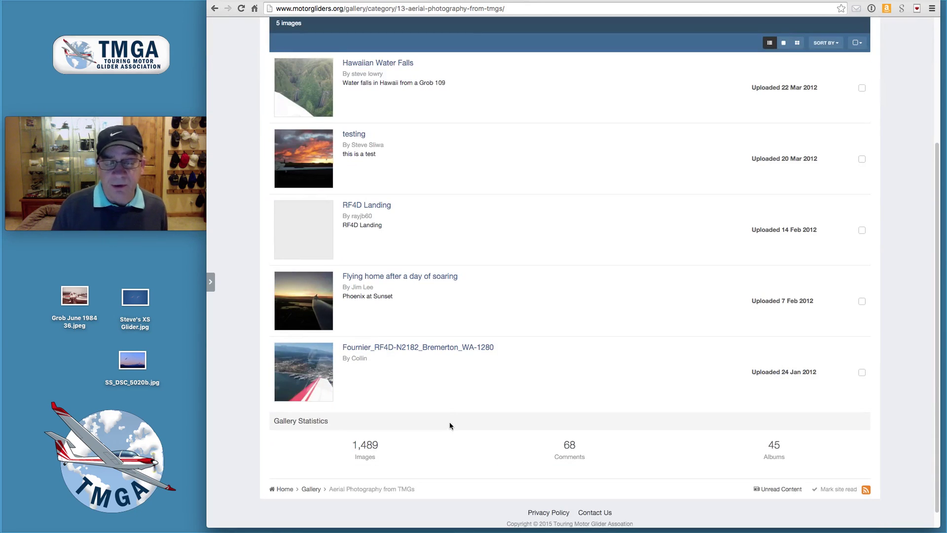
scroll(436, 359, up, 3)
scroll(437, 360, up, 2)
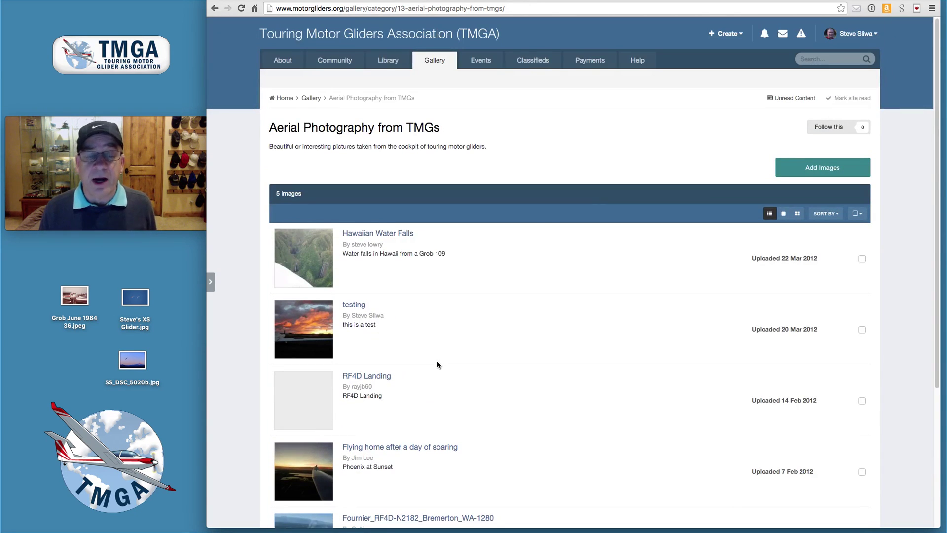
click(311, 98)
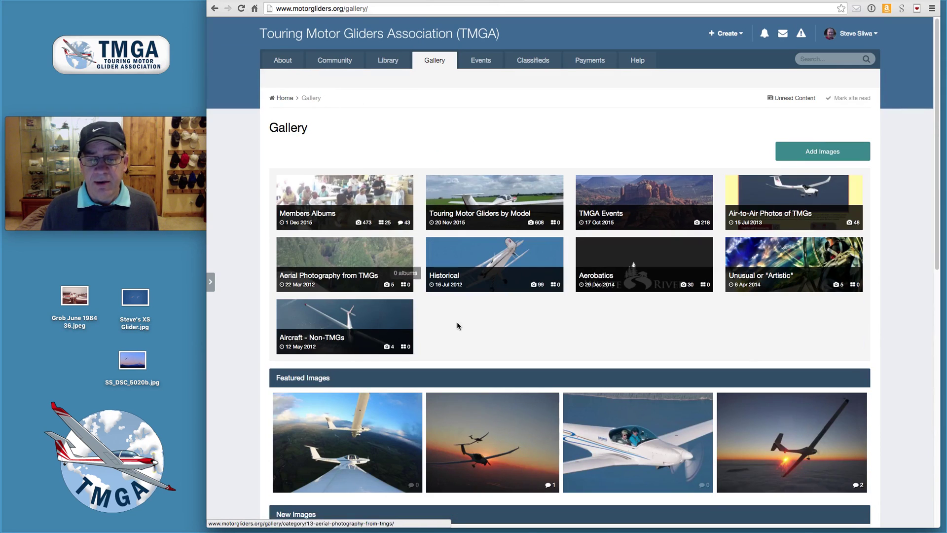
Step: Glance at the Historical and Aerobatics categories, then open Unusual or "Artistic" with its 5 images
click(509, 269)
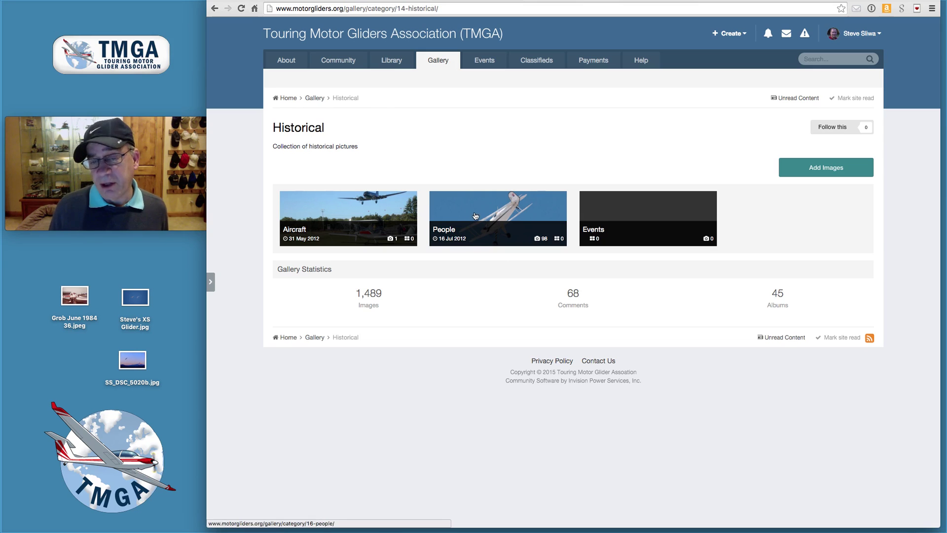
click(314, 99)
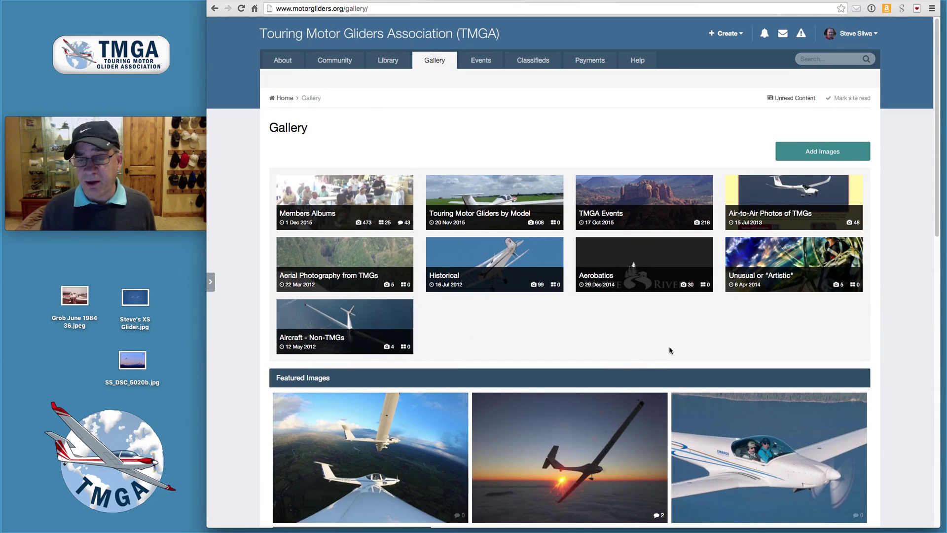
click(641, 260)
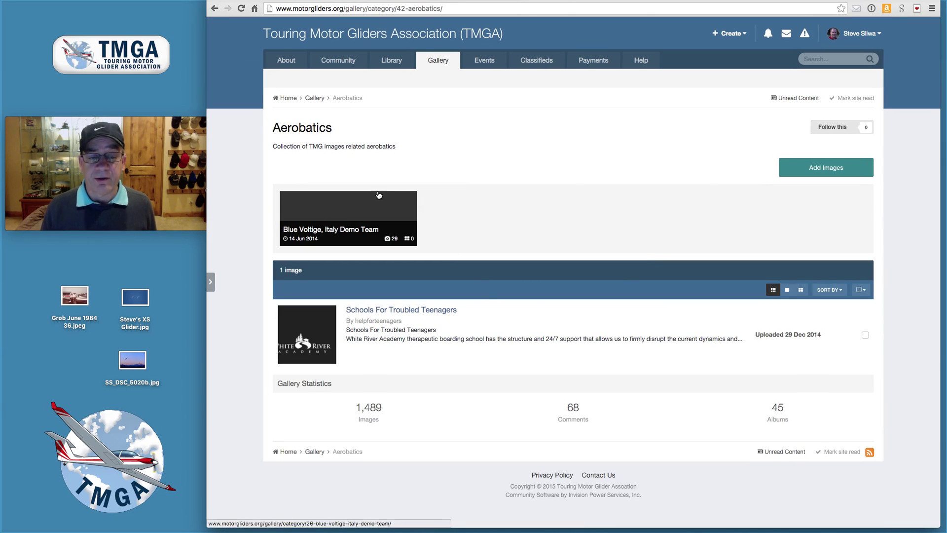
click(215, 8)
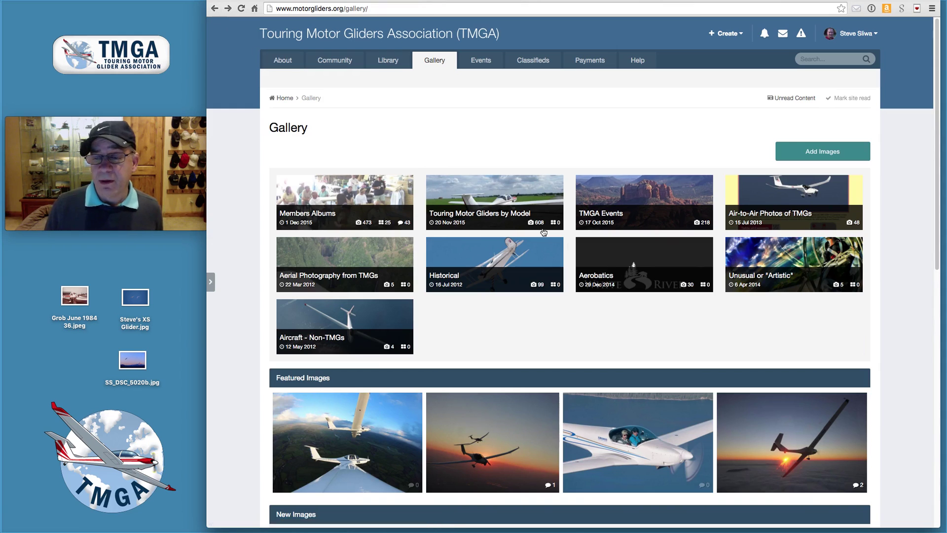
click(781, 267)
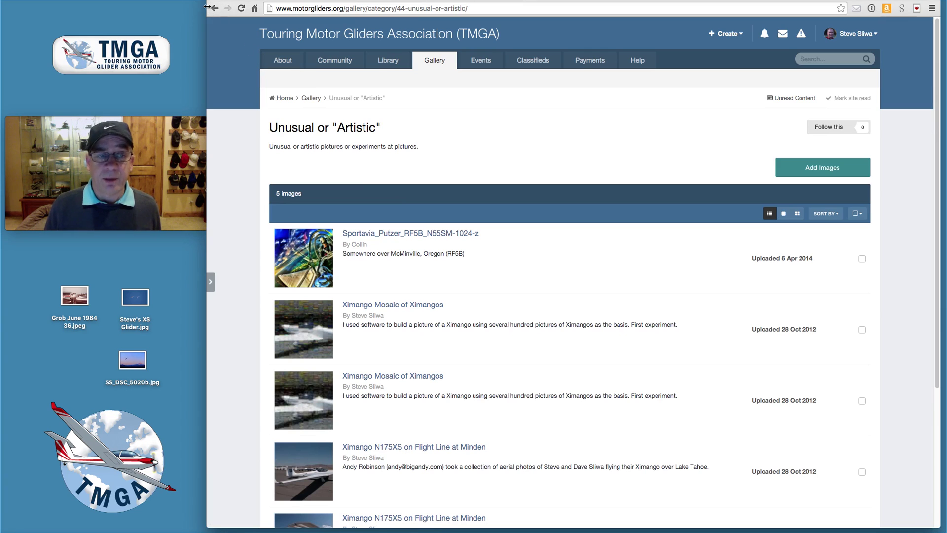
Step: Go back to the main Gallery page with its nine category tiles
click(215, 8)
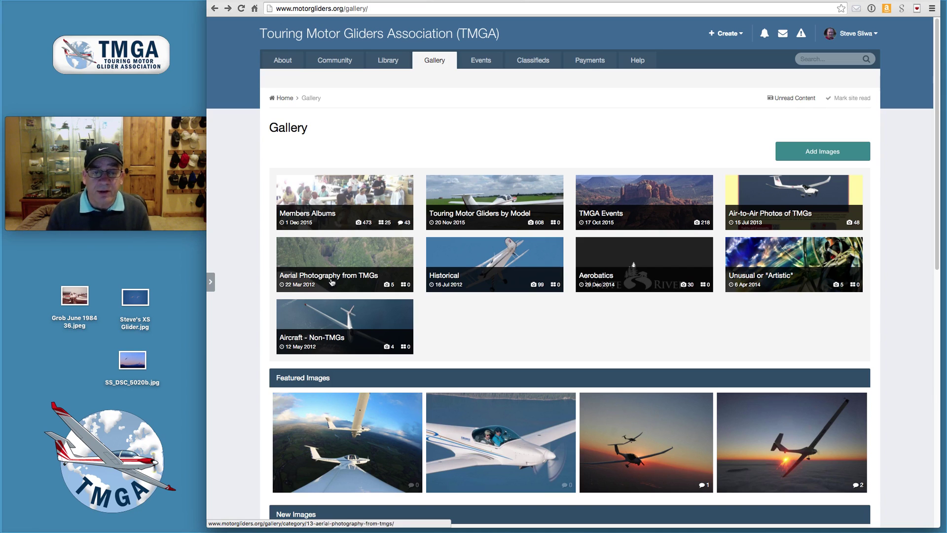
Step: From Members Albums, open your own albums and start Add Images to reach Choose Album
click(337, 218)
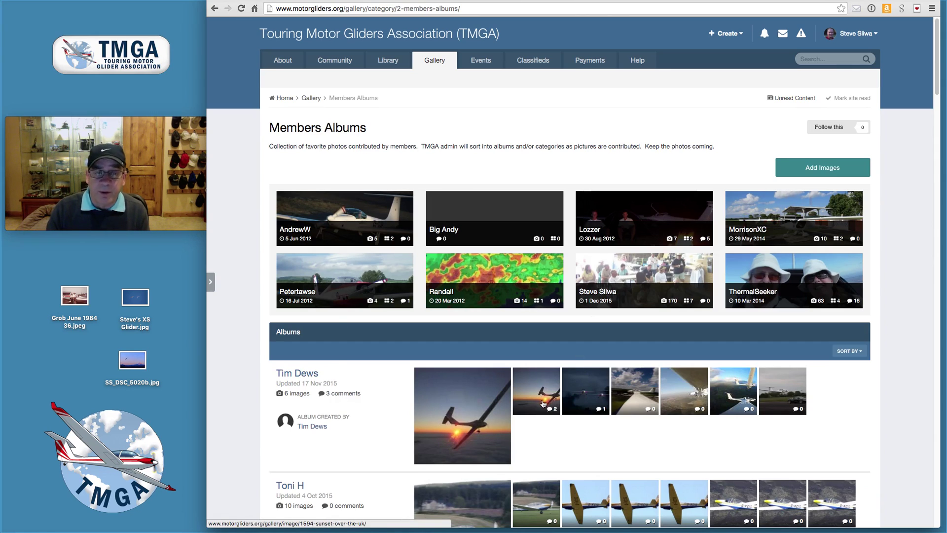
click(626, 278)
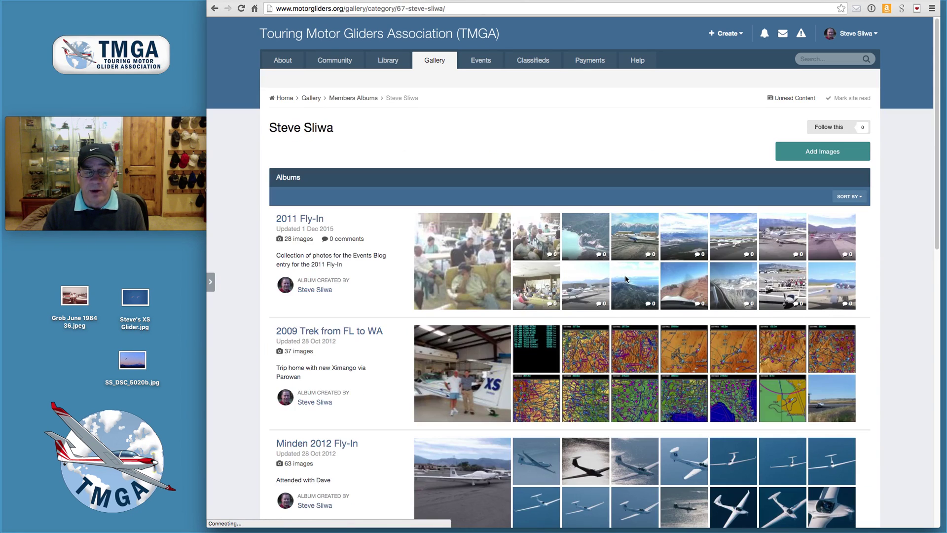
click(814, 153)
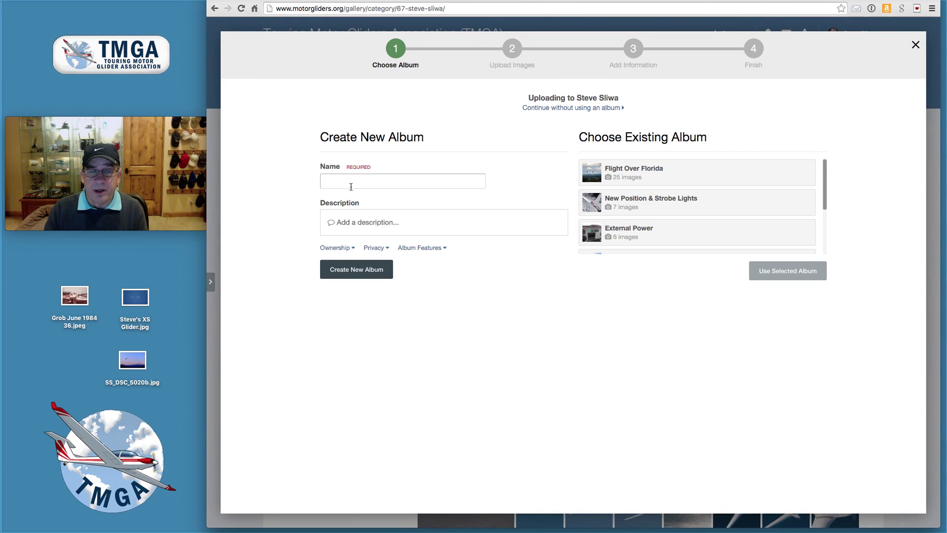
Step: Enter the new album's name, ending in Historical
click(351, 185)
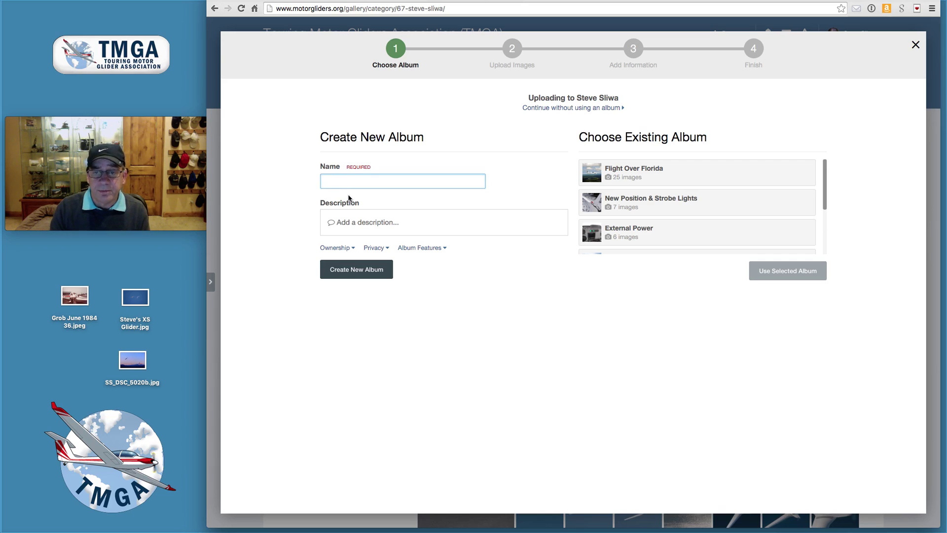
drag(825, 191, 822, 165)
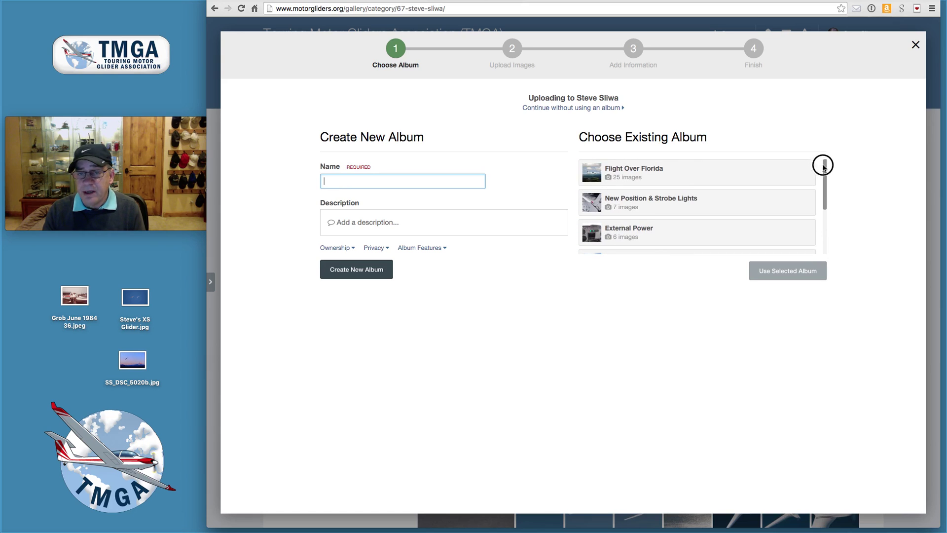
click(378, 181)
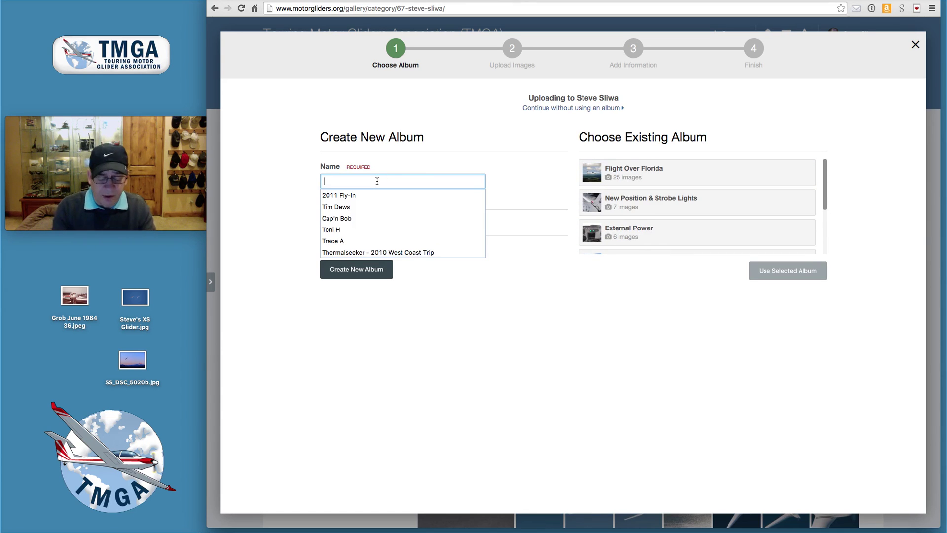
text(Hi)
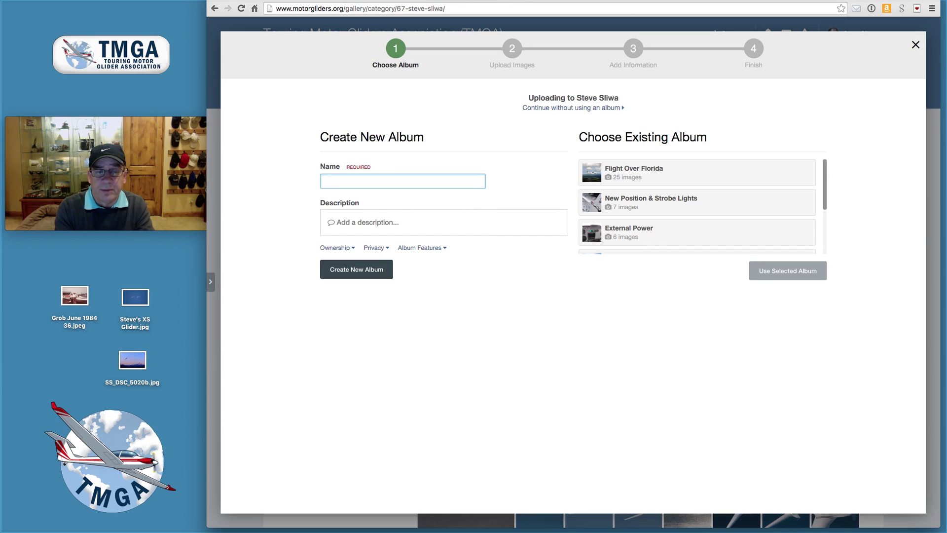
text(Sliwa Historical)
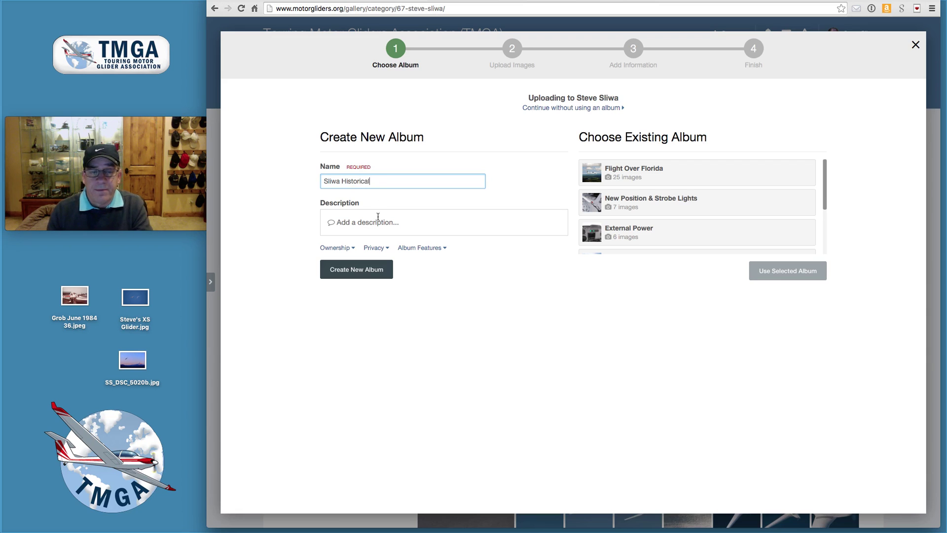
Step: Replace the description with 'Collection of historical soaring pictures for'
click(370, 222)
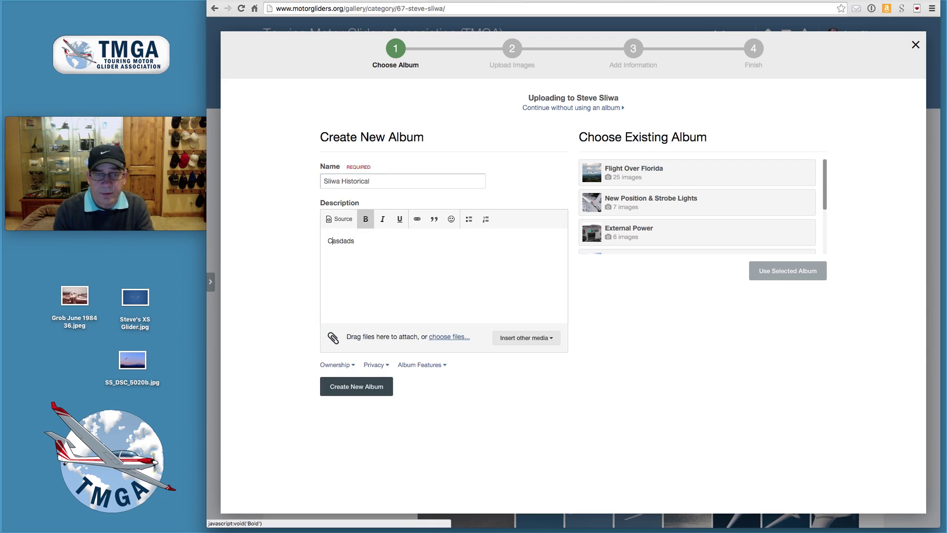
drag(363, 238, 283, 226)
text(C)
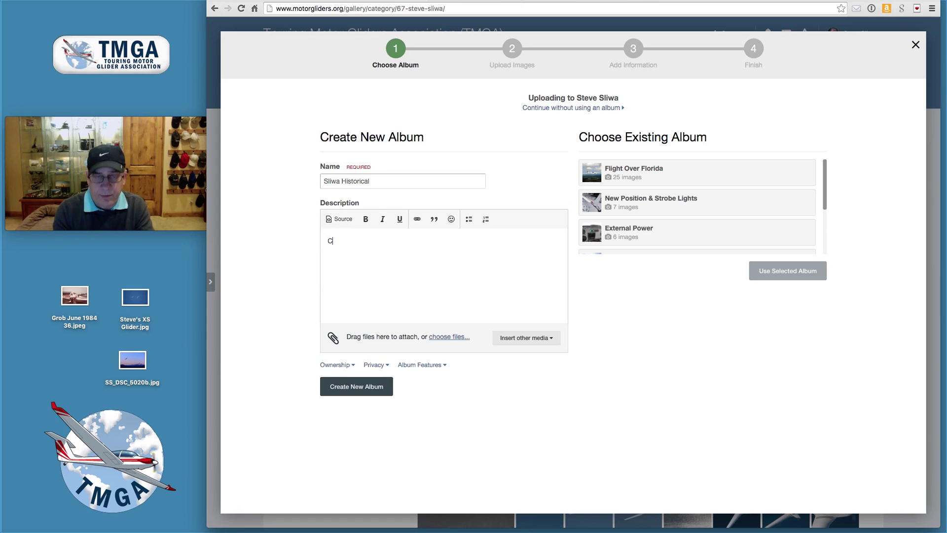
text(ollection of)
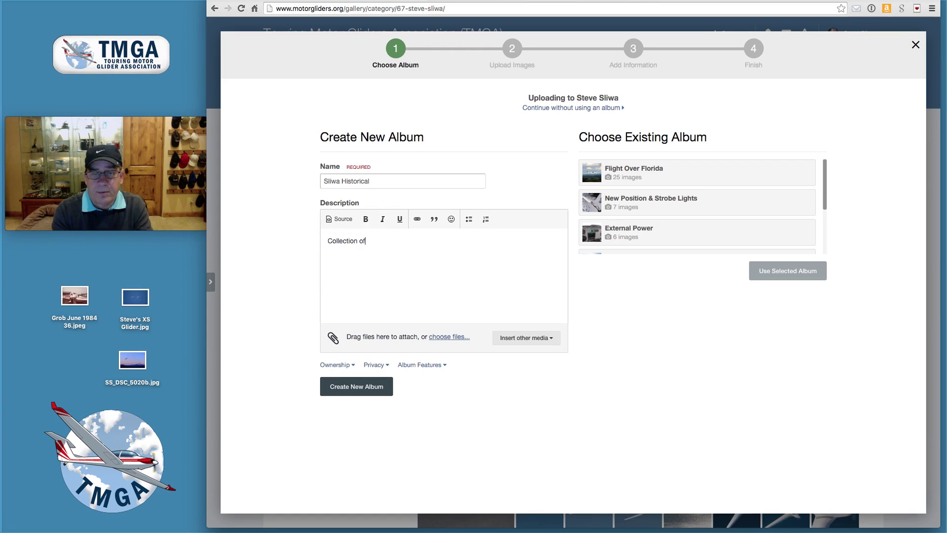
text( historica)
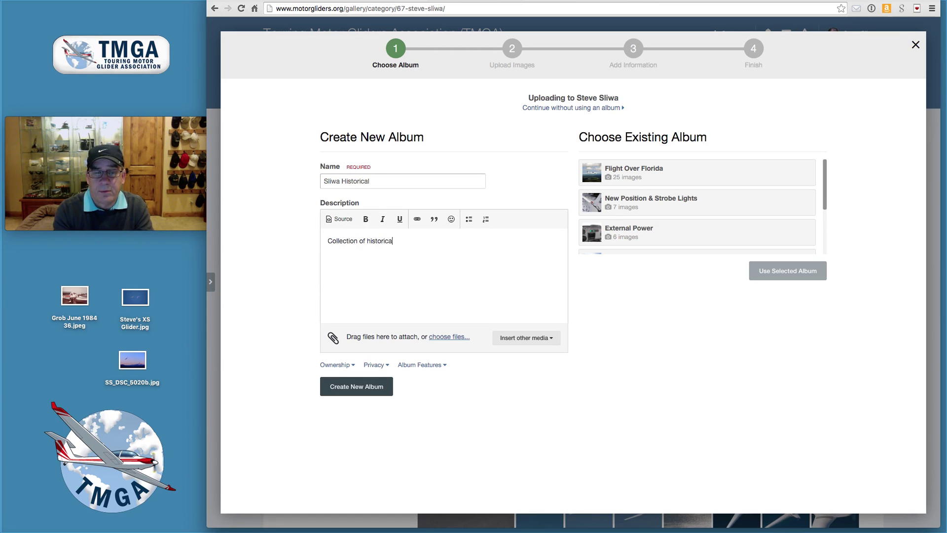
text(l soaring pictures for Steve.)
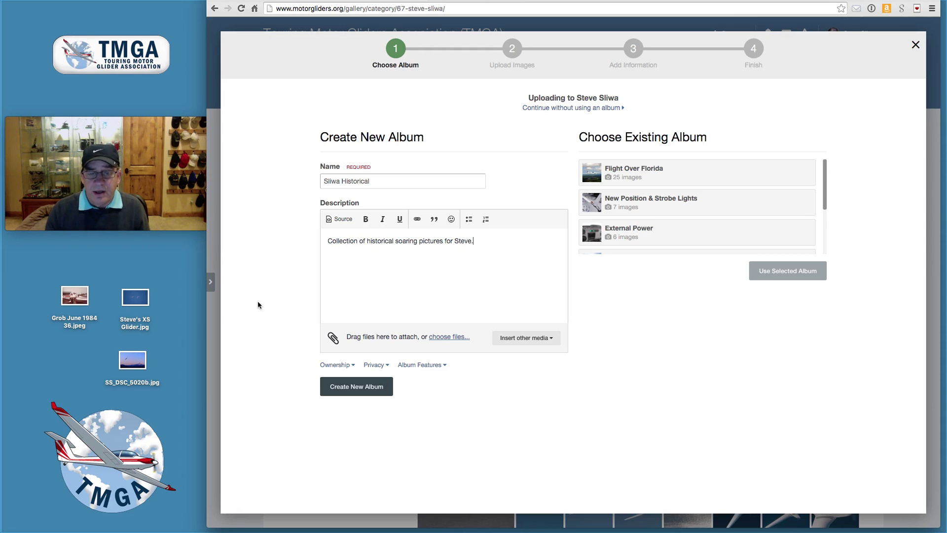
Step: Create the album and upload Grob June 1984 36.jpeg into it
click(370, 391)
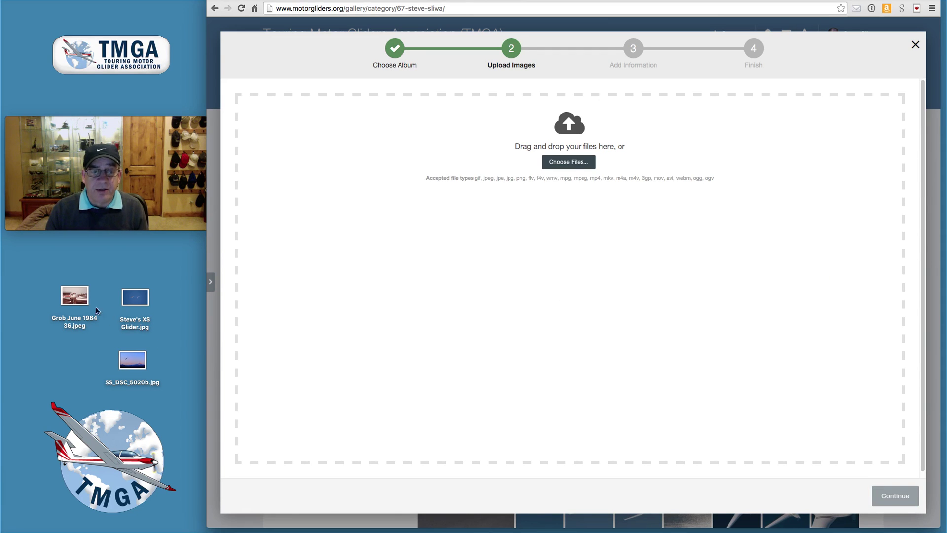
drag(75, 296, 573, 250)
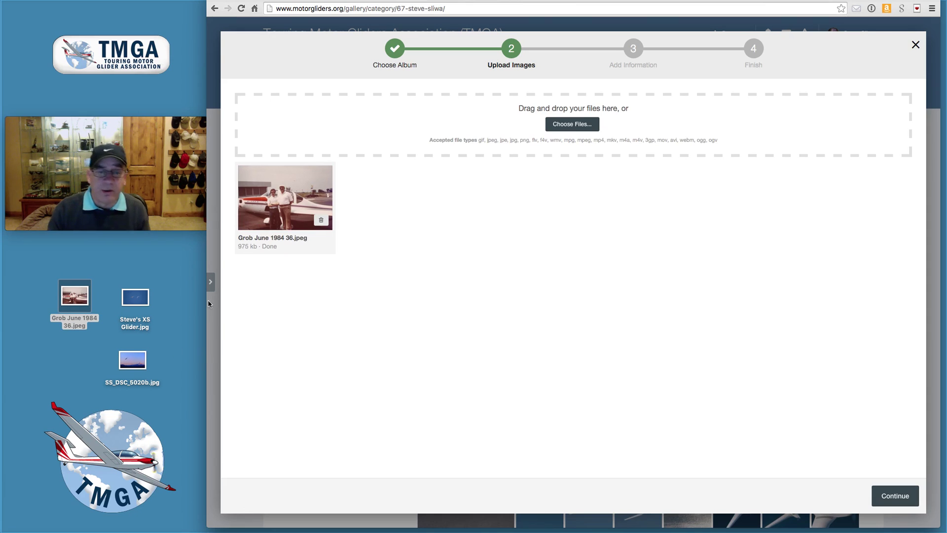
Step: Caption the uploaded photo 'Photo with Dad by his Grob 109B'
click(905, 503)
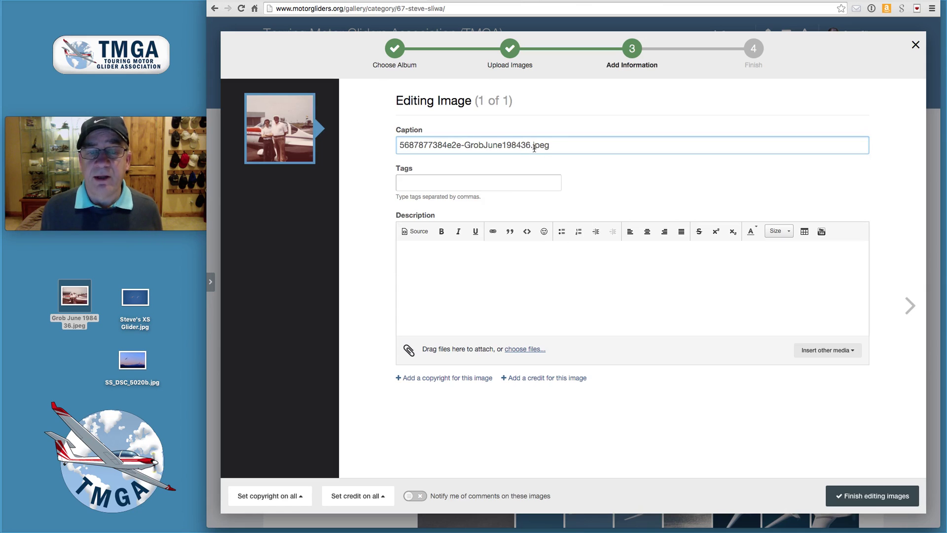
drag(555, 144, 370, 147)
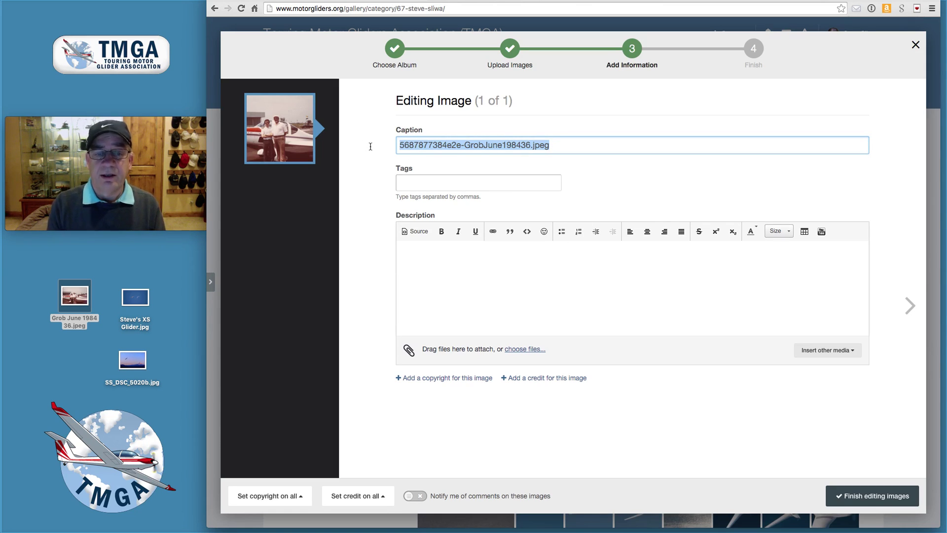
text(Ph)
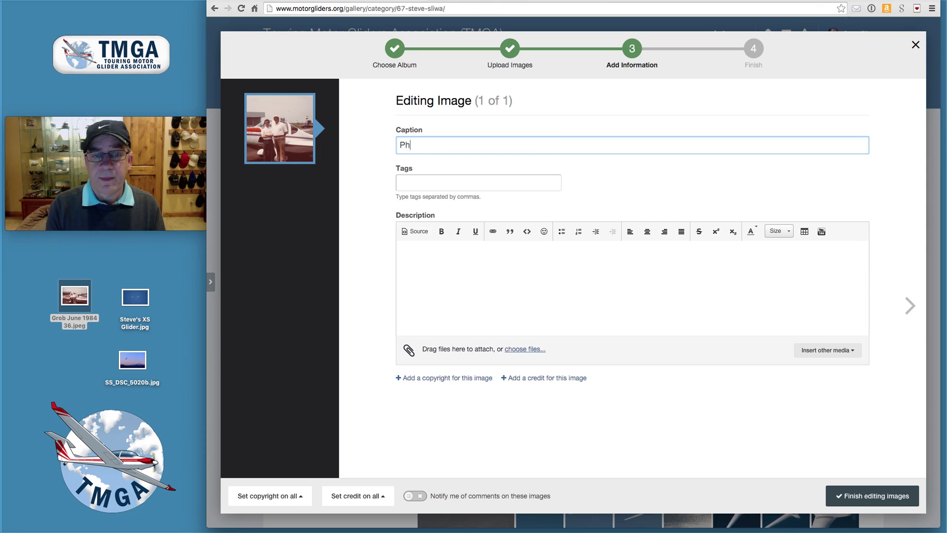
text(oto )
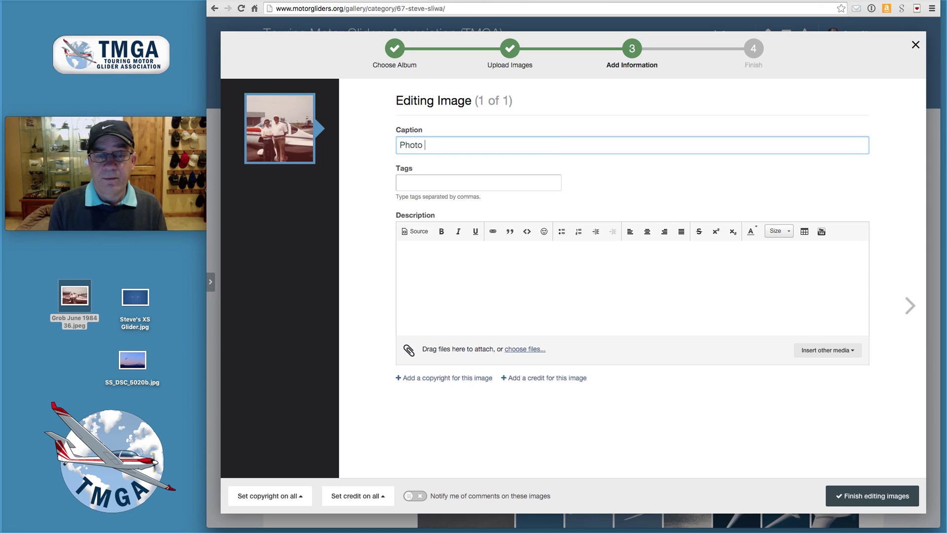
text(with Dad b)
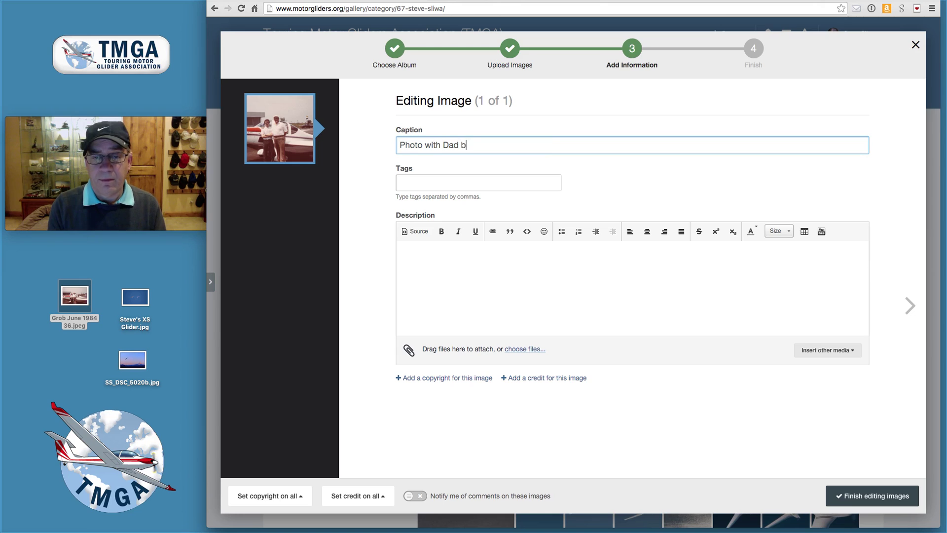
text(y his )
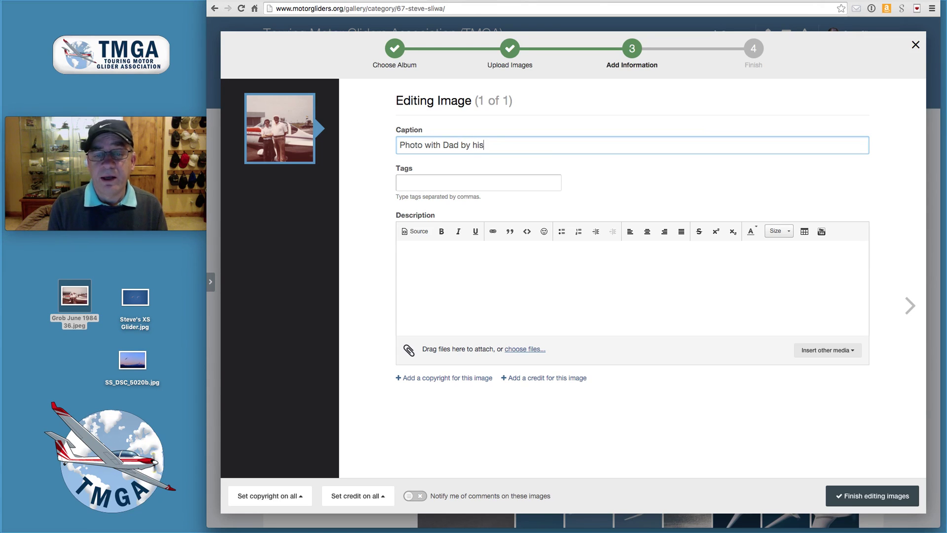
text(Grob)
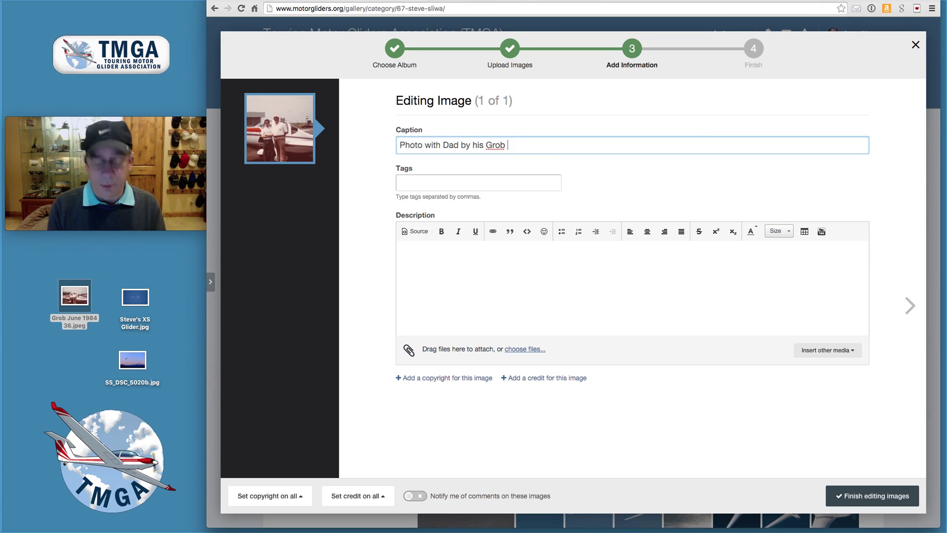
text( 109B)
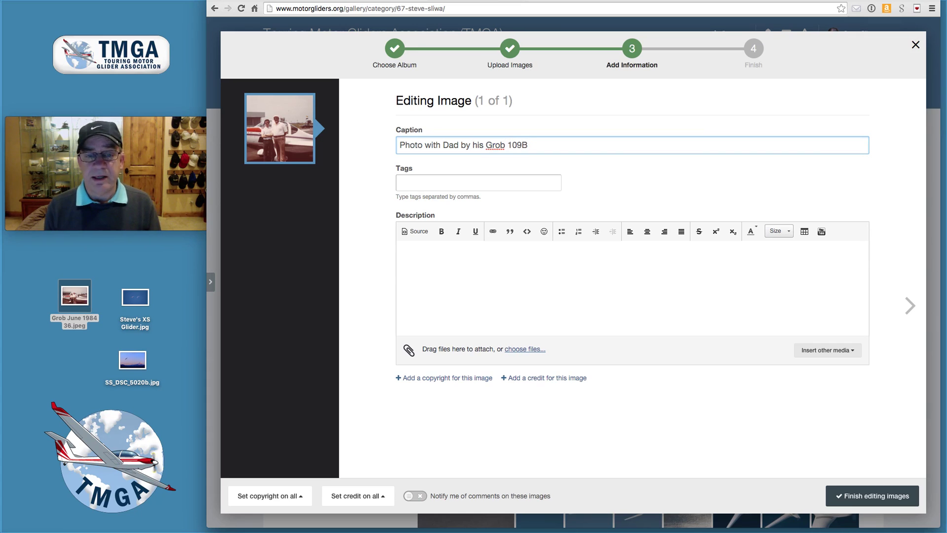
Step: Describe it as 'This was during checkout in Blufton, OH', keeping Blufton's spelling
click(420, 255)
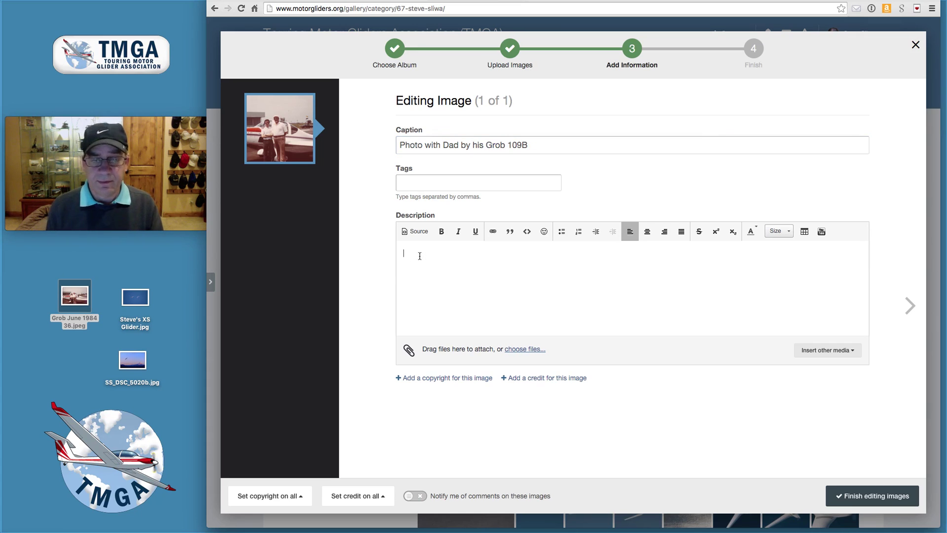
text(This was during checkout in)
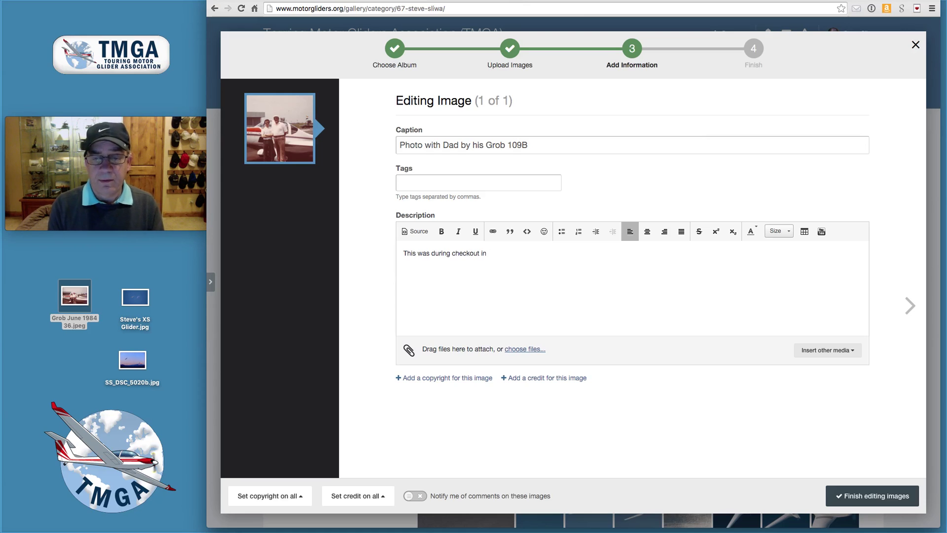
text( Blufton, OH)
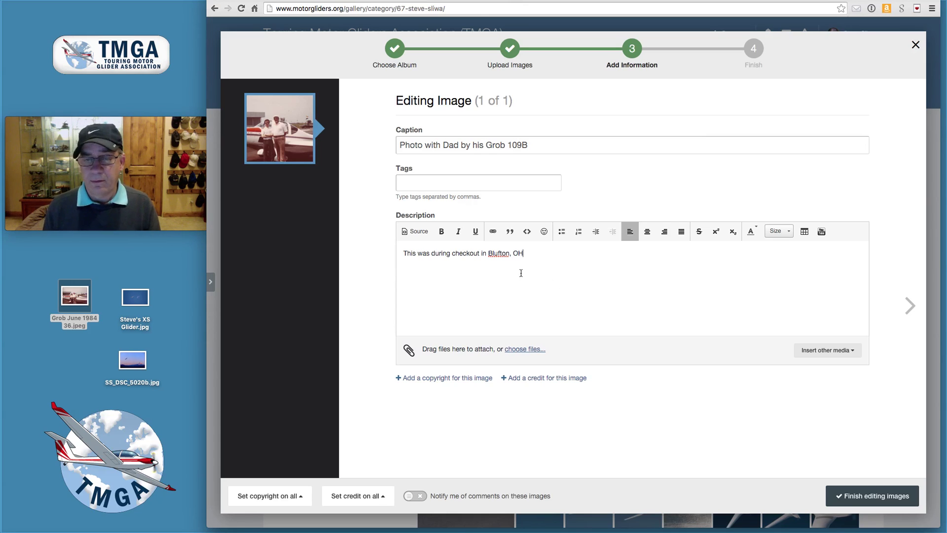
right_click(499, 252)
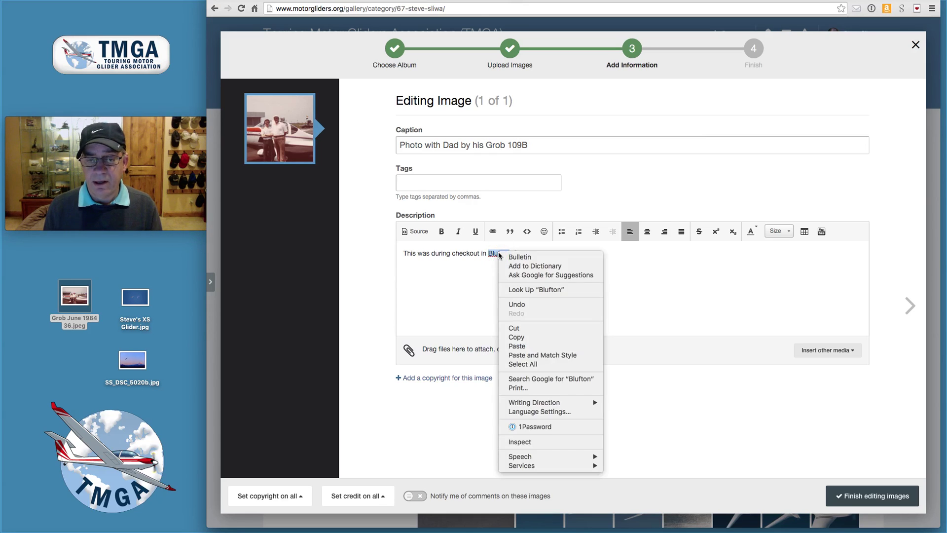
click(495, 269)
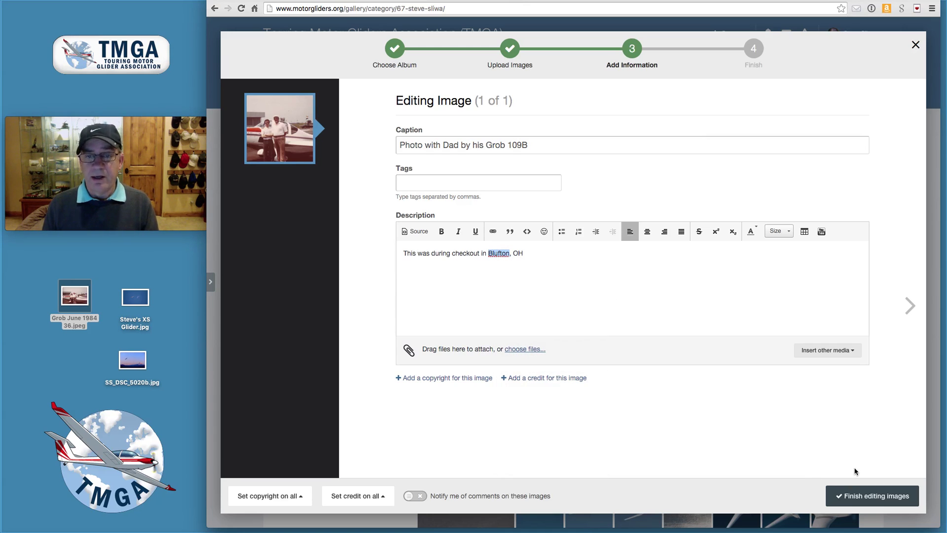
Step: Finish editing the Grob 109B photo and view the member's album list
click(882, 500)
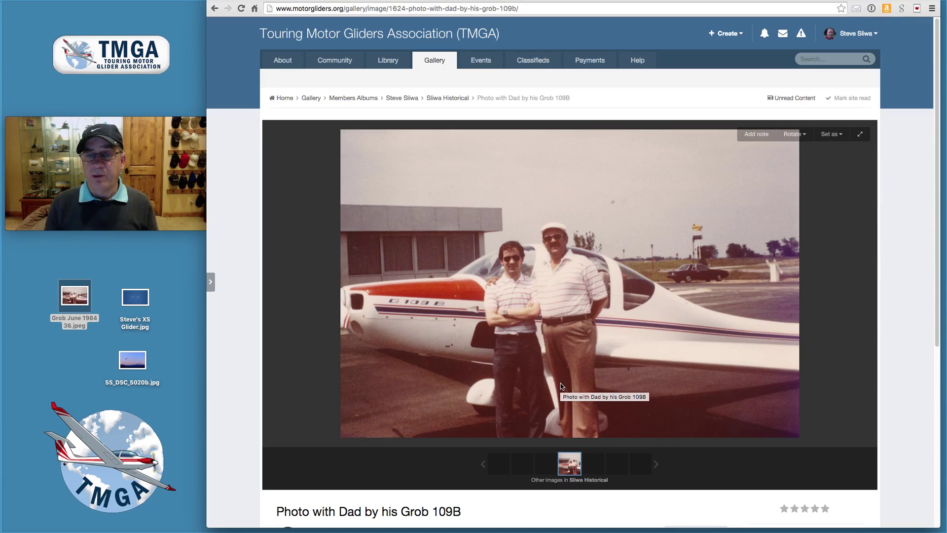
click(402, 101)
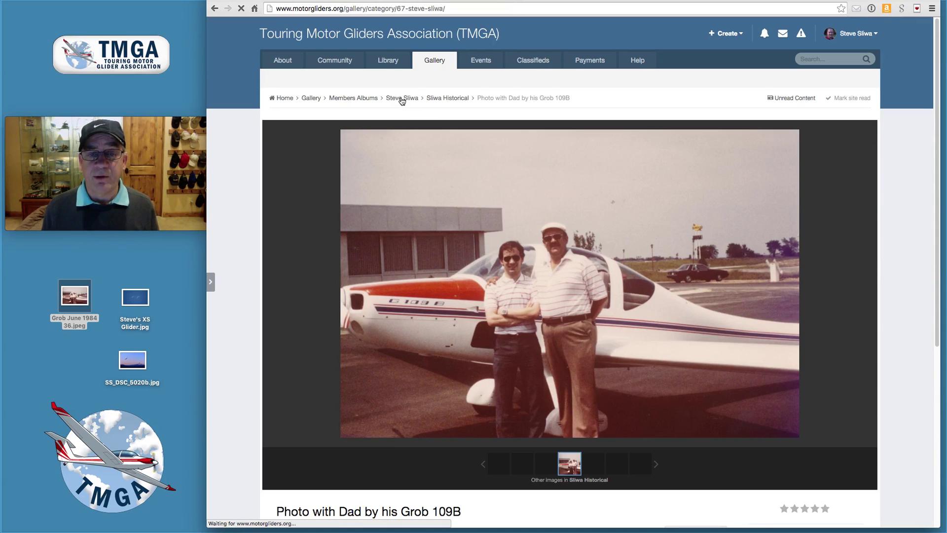
scroll(400, 311, down, 10)
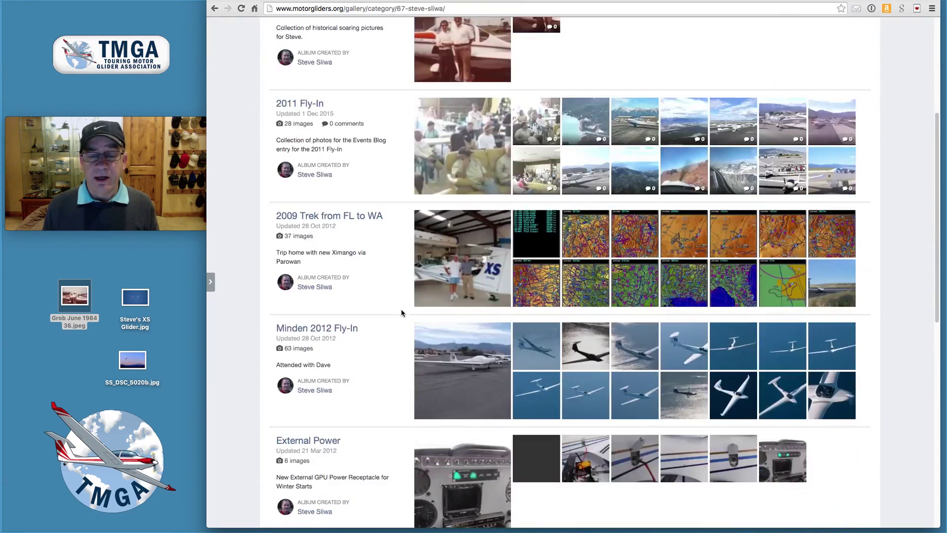
scroll(400, 312, up, 10)
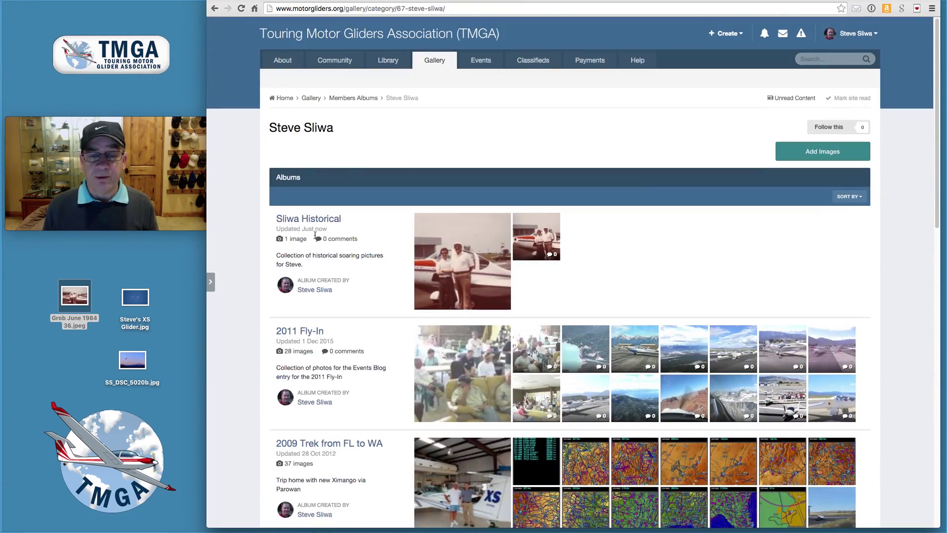
Step: Open the new Historical album's Grob 109B photo, then return to the Gallery page
click(320, 221)
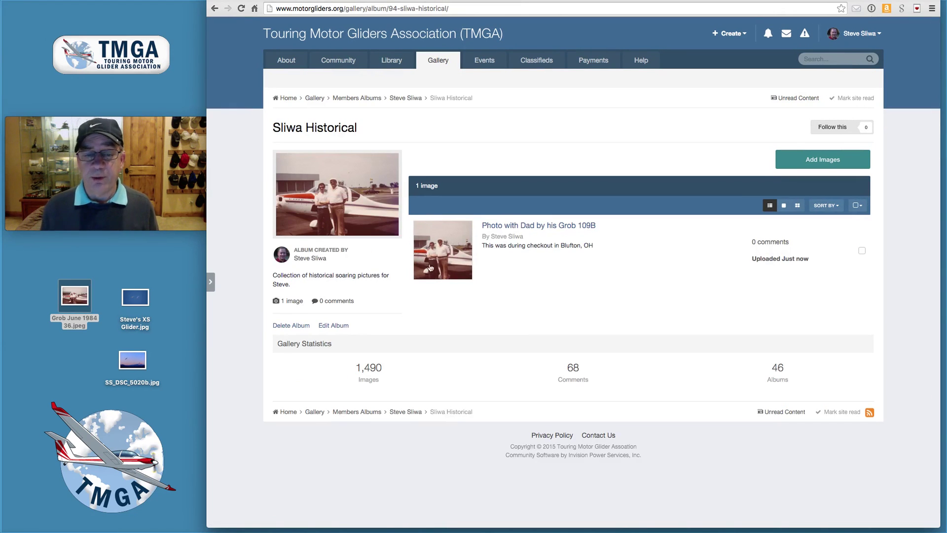
click(445, 255)
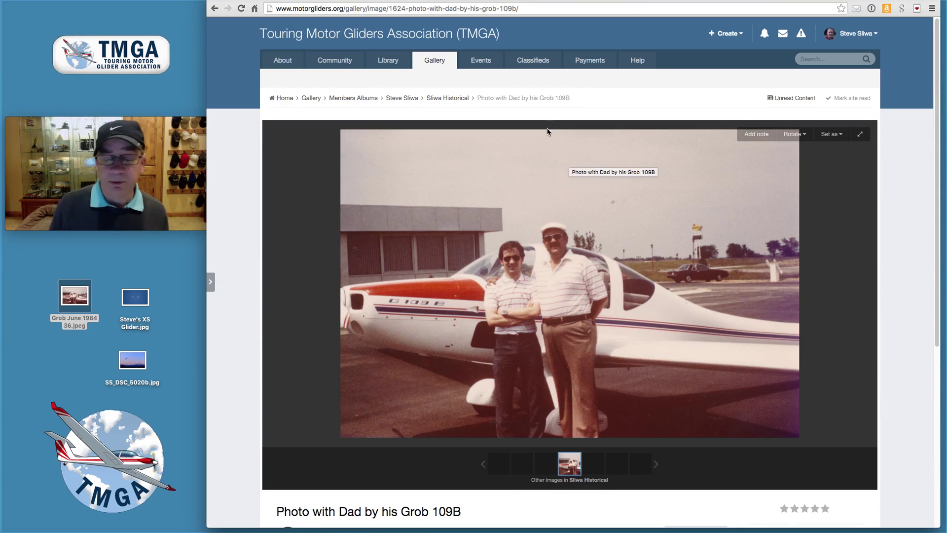
click(310, 99)
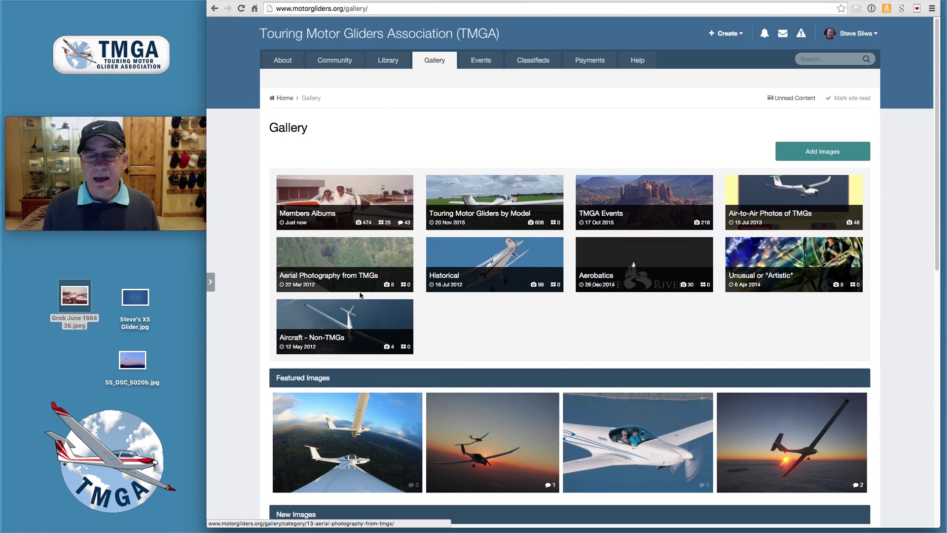
Step: Start the image upload wizard inside the Unusual or "Artistic" category
click(781, 265)
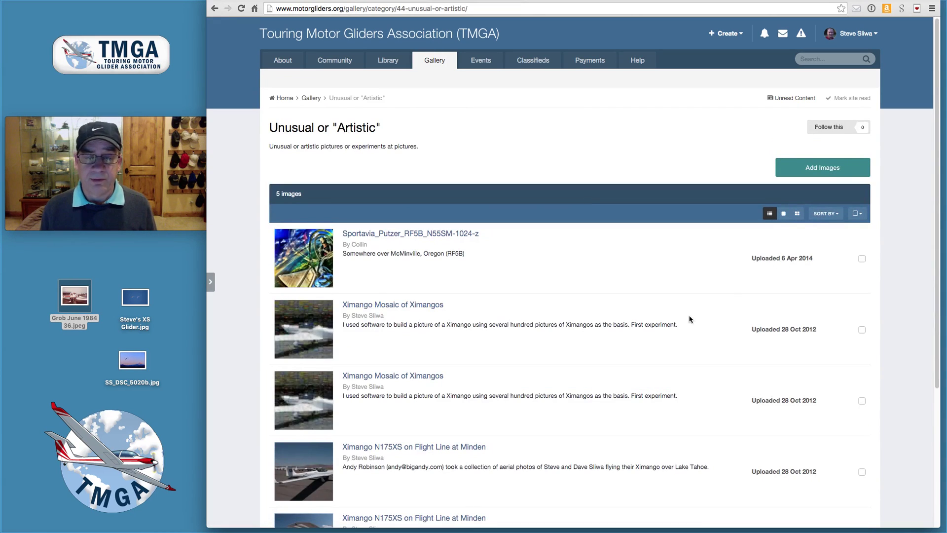
click(823, 167)
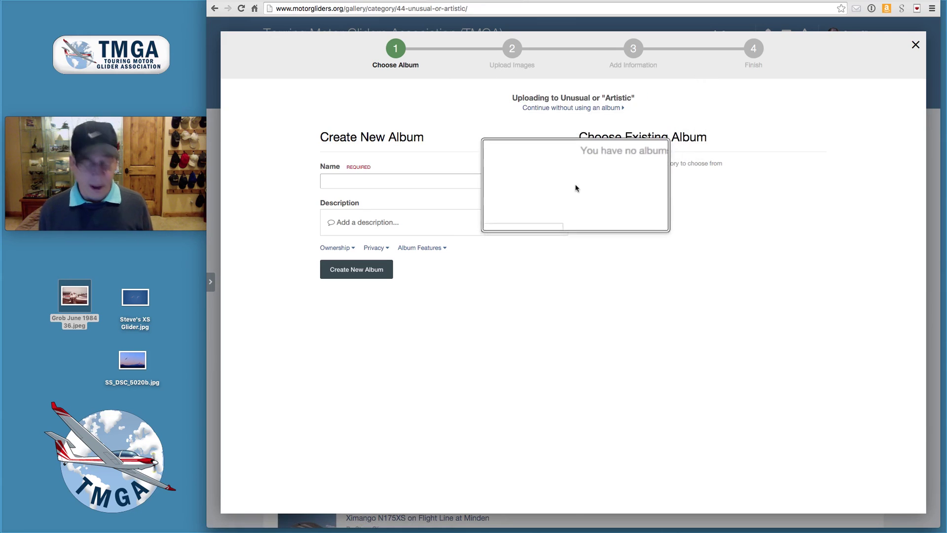
Step: Skip the album and upload the XS Glider photo and SS_DSC_5020b.jpg to Unusual or 'Artistic'
click(595, 110)
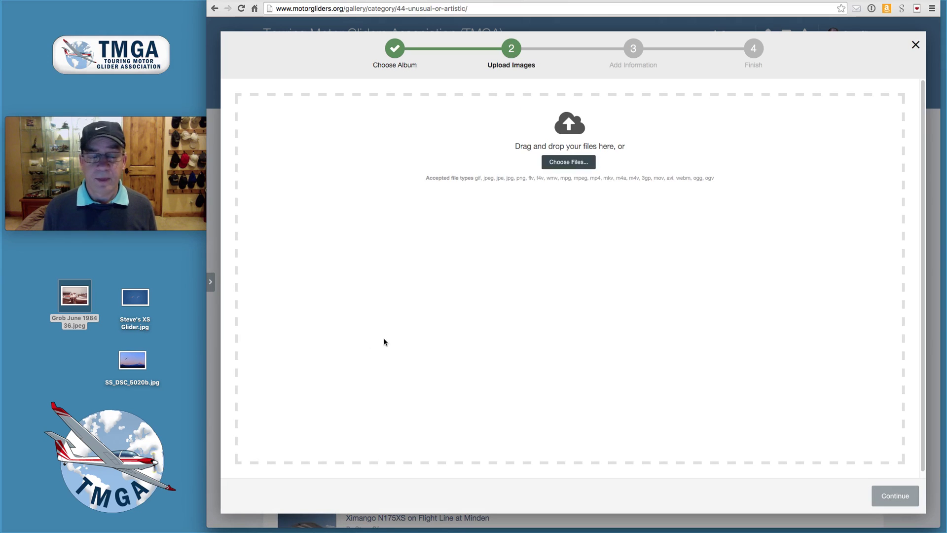
drag(137, 298, 430, 292)
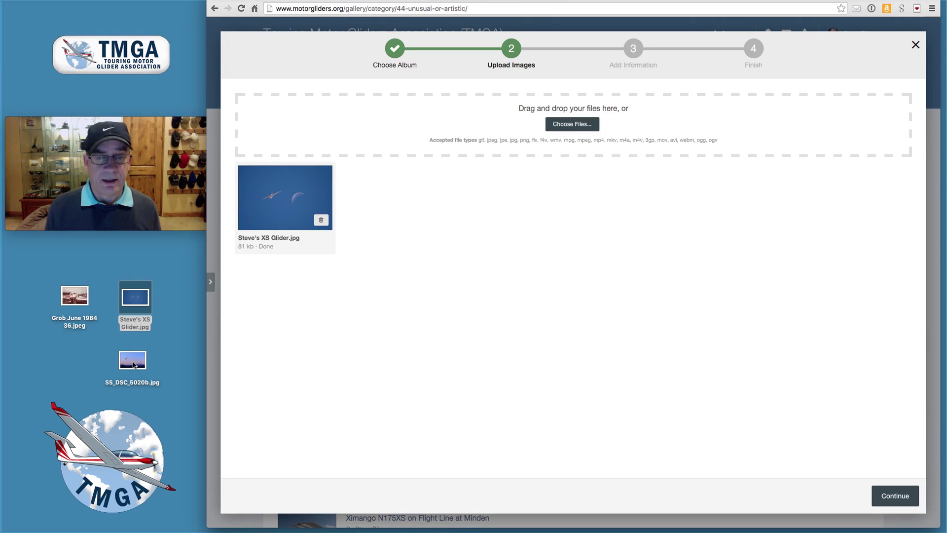
drag(132, 364, 567, 126)
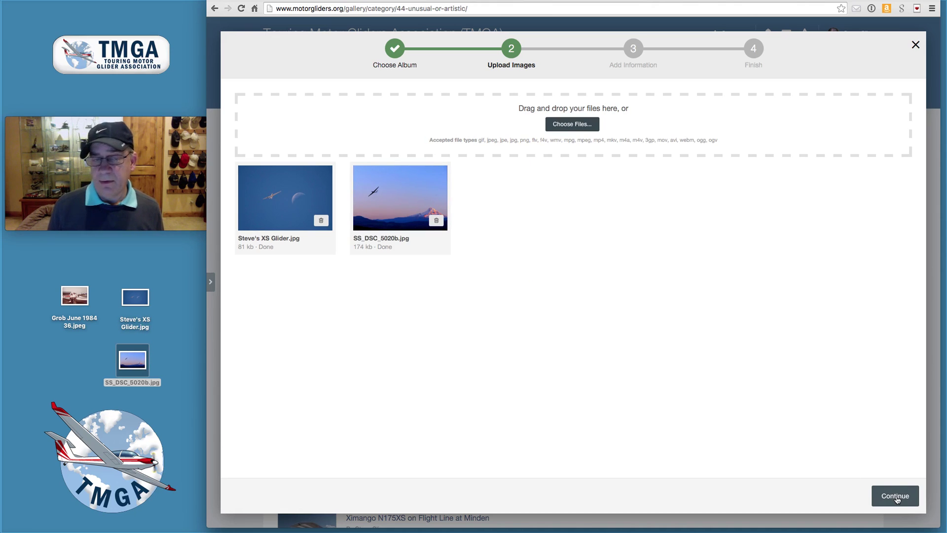
click(896, 500)
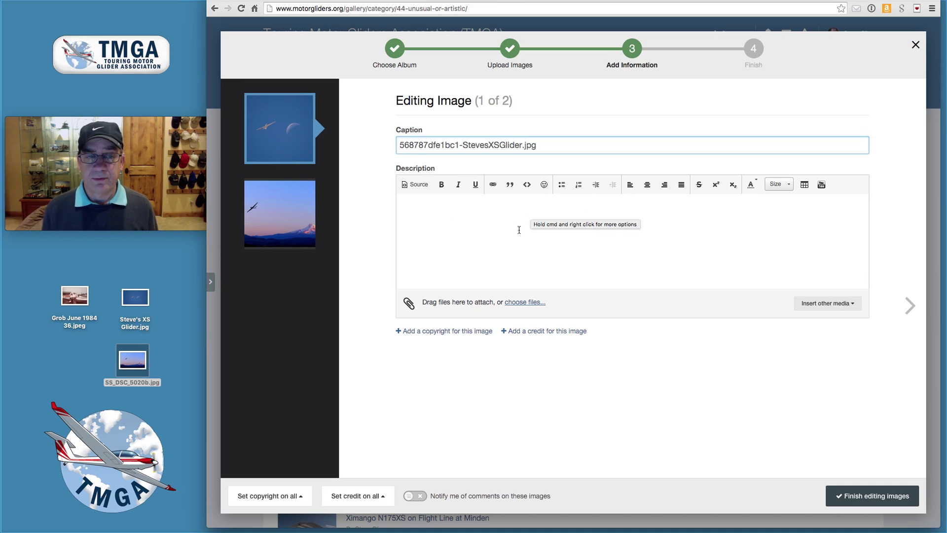
Step: Caption the first photo 'Ximango by the Moon' with description 'This was actually taken near mid-day.'
triple_click(426, 138)
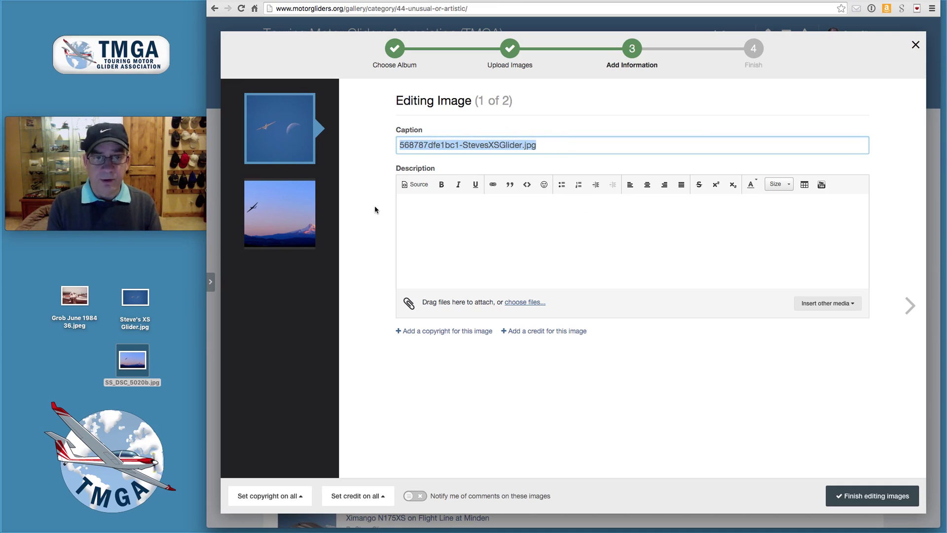
text(Ximango)
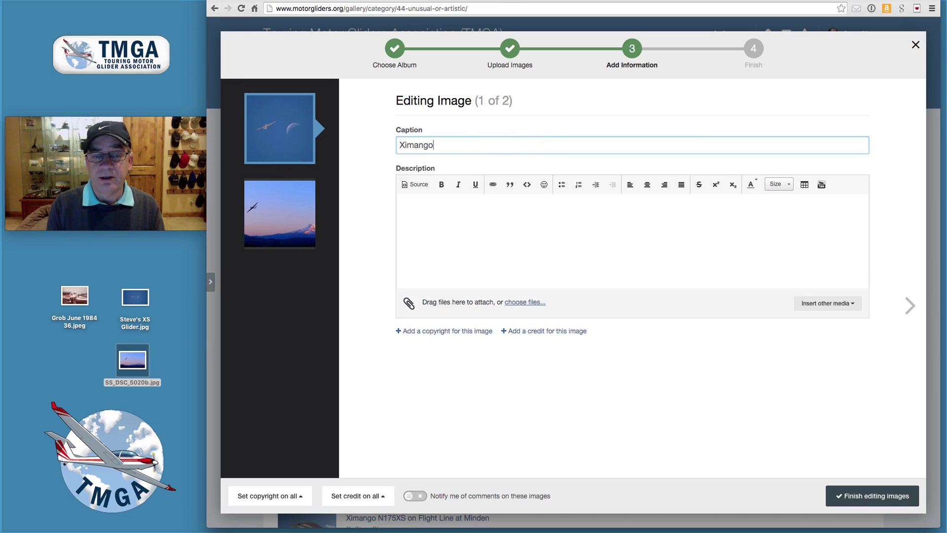
text( by the)
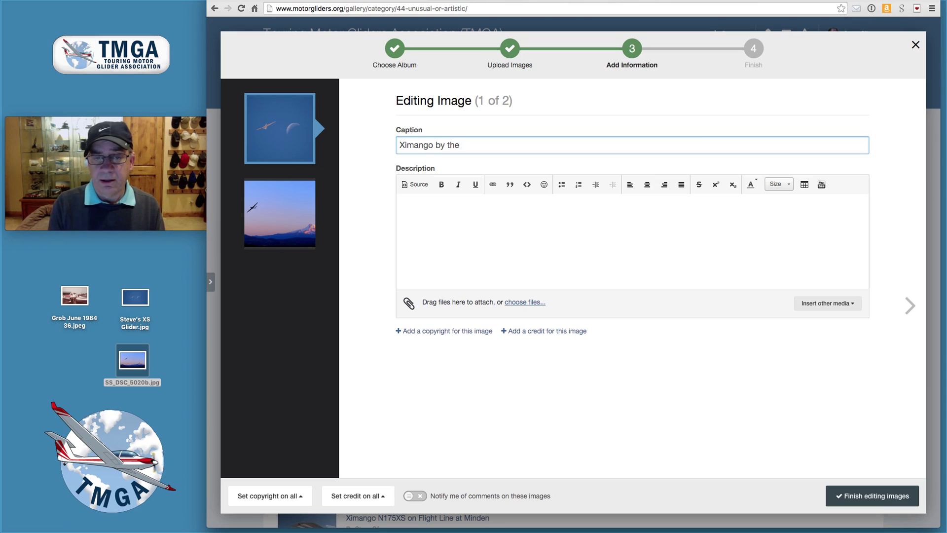
text(Moon)
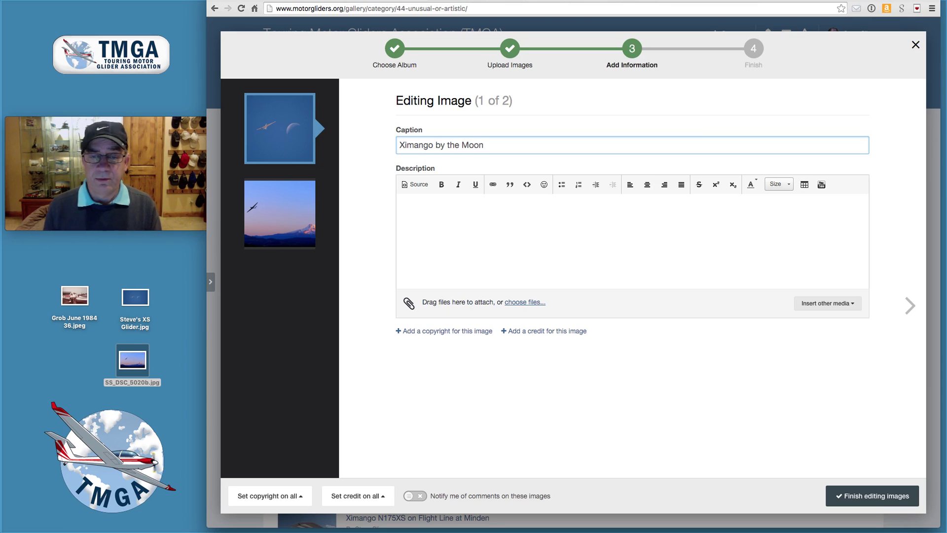
click(420, 219)
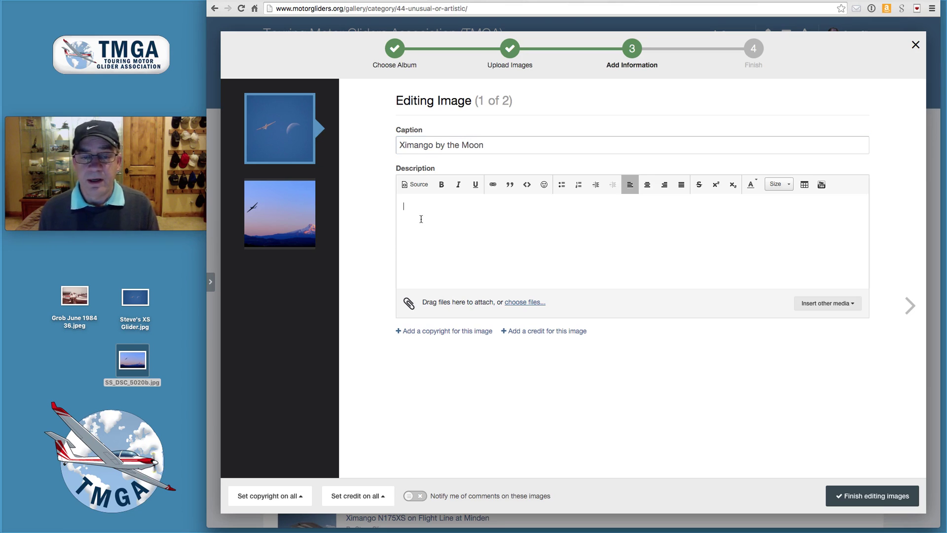
text(This was ac)
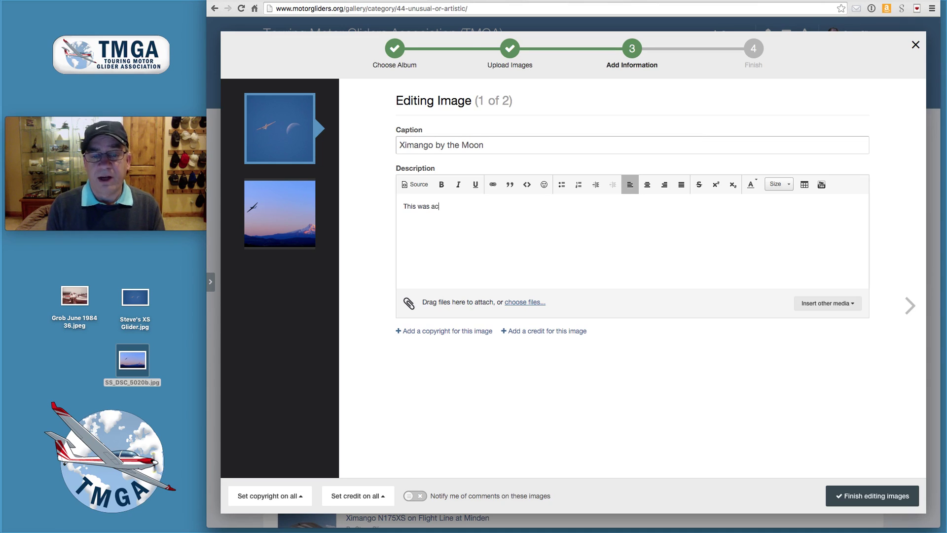
text(tually taken )
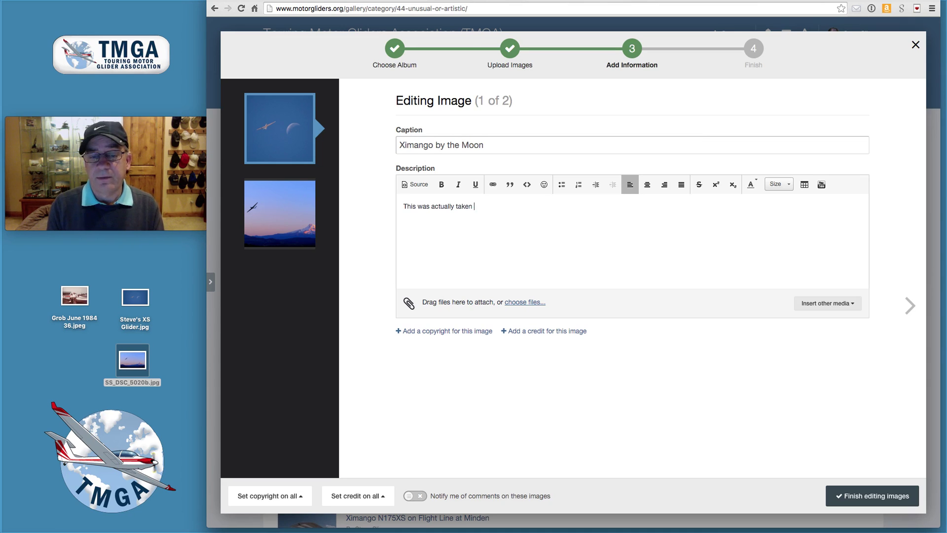
text(near mid)
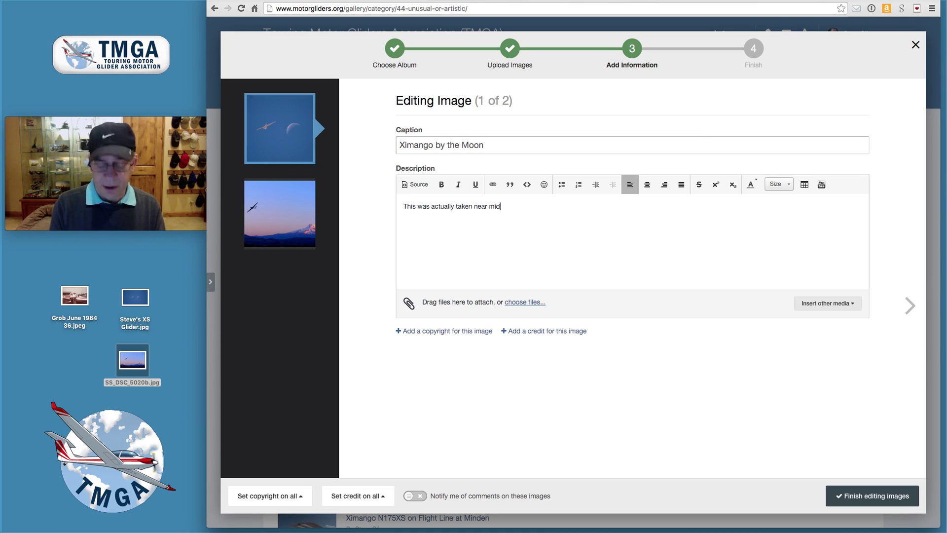
text(-day.)
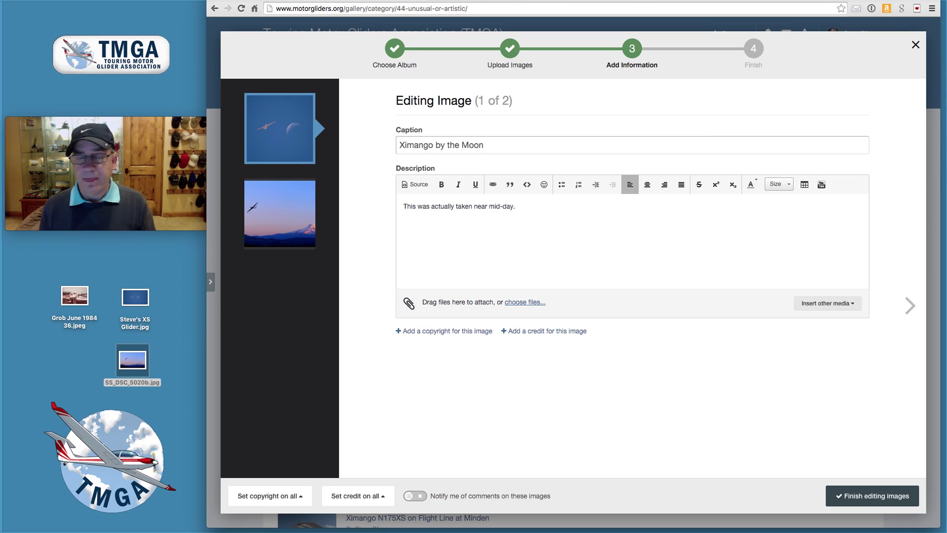
click(293, 211)
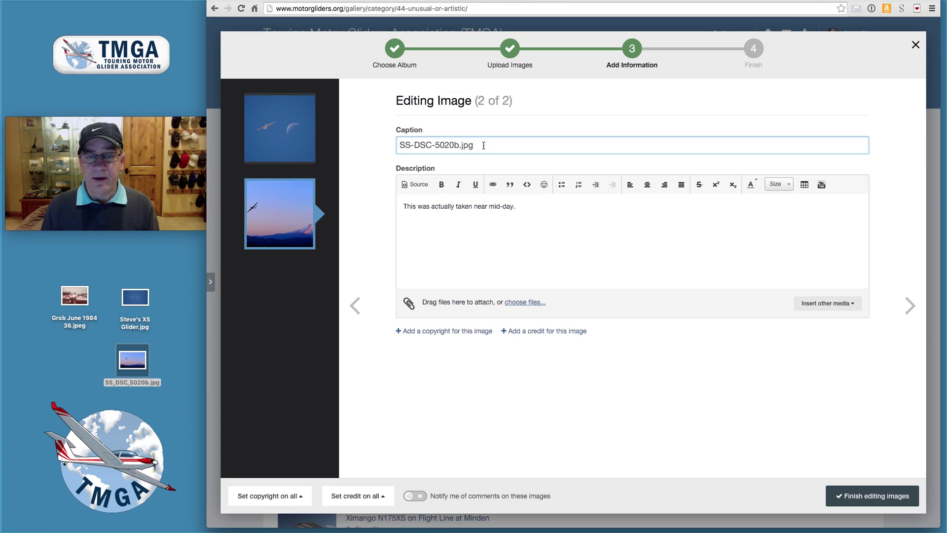
Step: Caption the second photo 'Ximango by Mt. Hood', describe it with photographer credit and sunset note, and save
drag(483, 145, 382, 136)
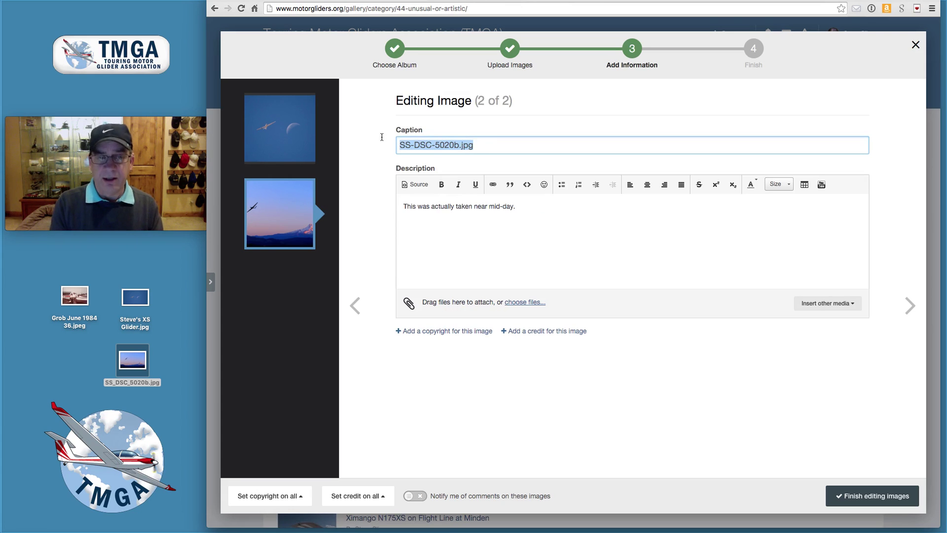
text(Ximango b)
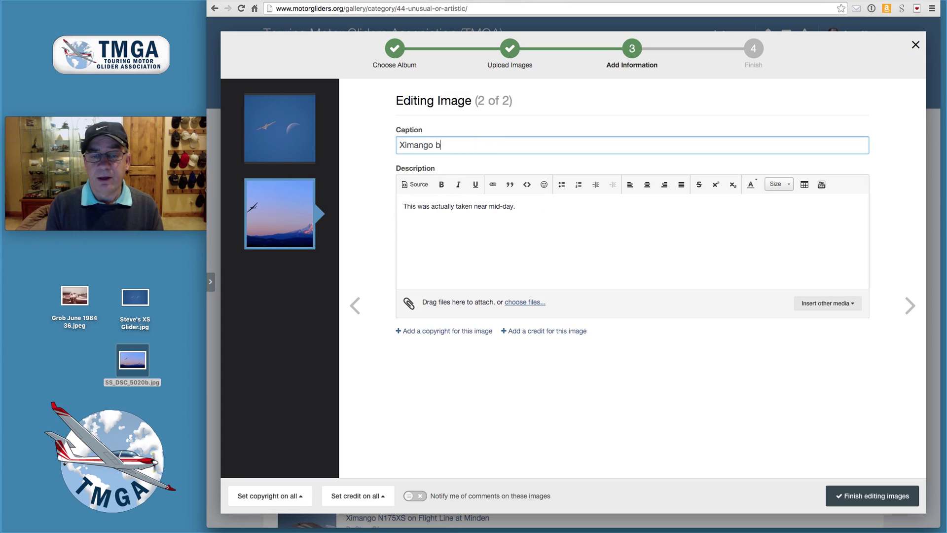
text(y Mt. H)
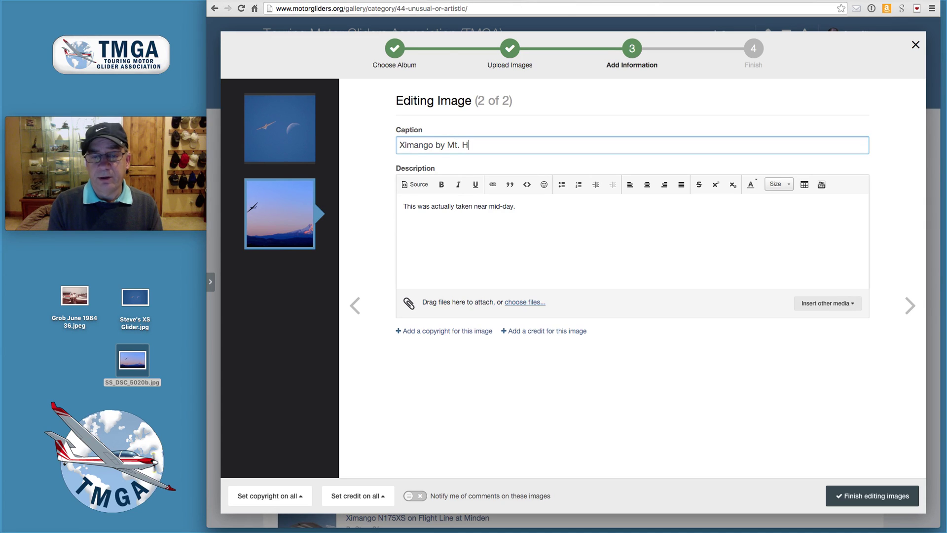
text(ood)
click(469, 212)
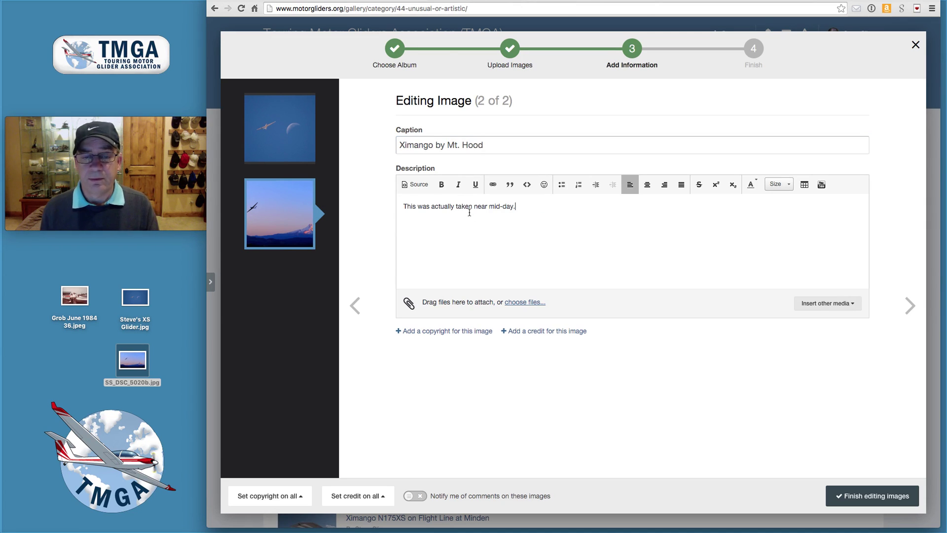
drag(522, 207, 360, 200)
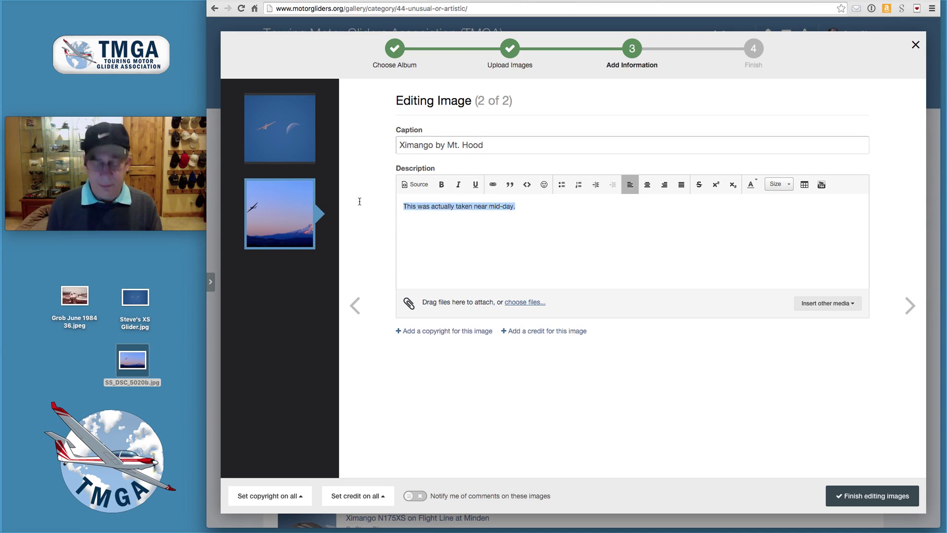
text(Picture)
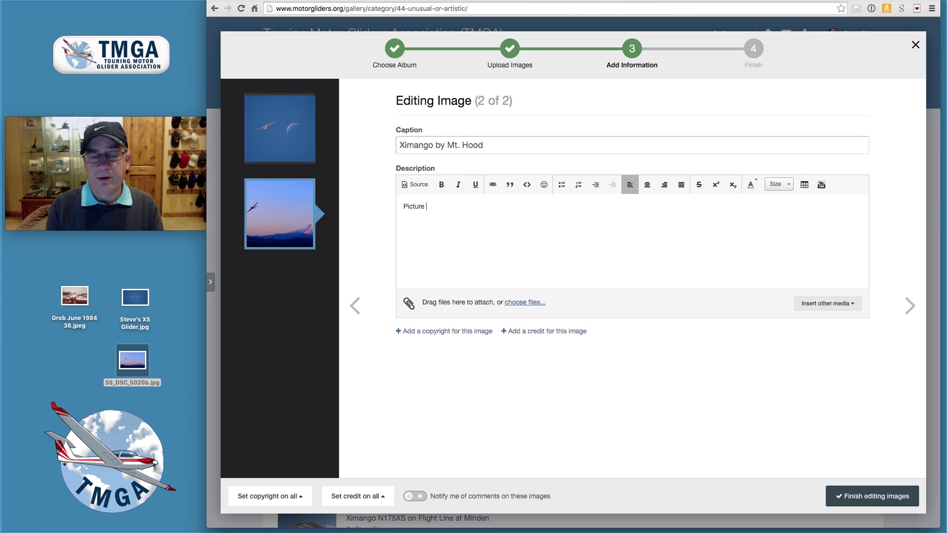
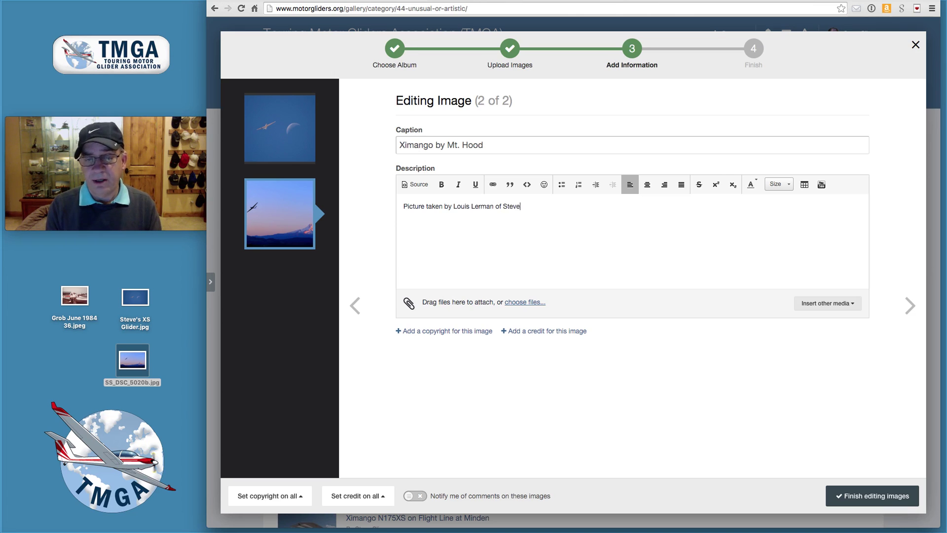
text( flying )
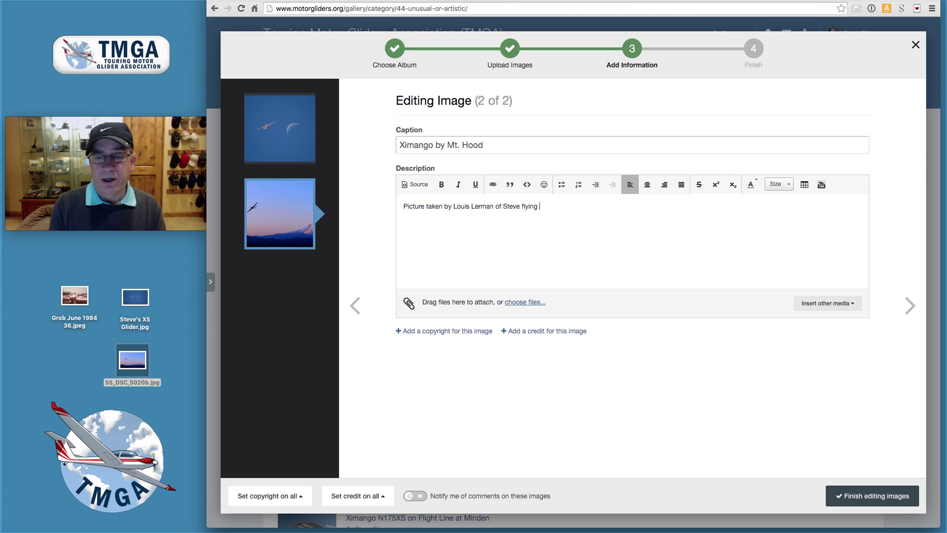
text(by Mt. Hood)
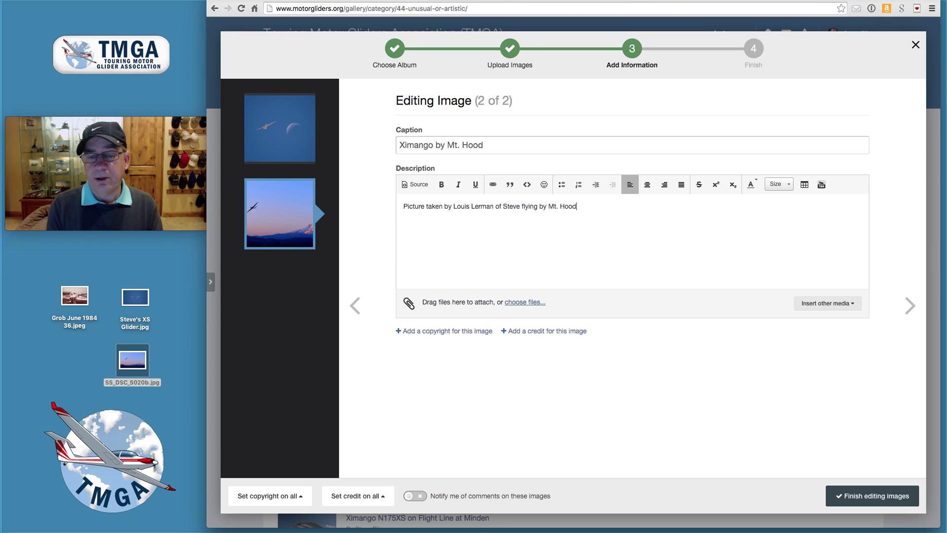
text(, near)
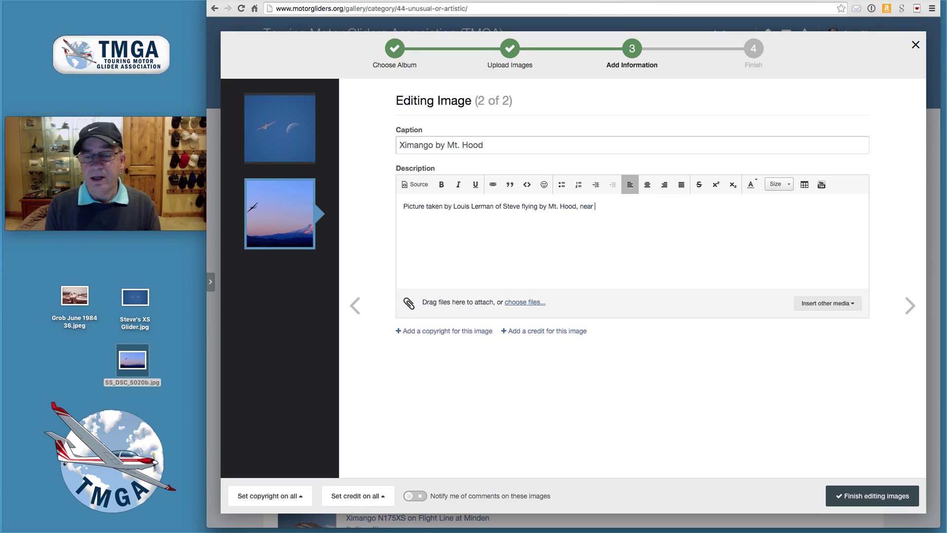
text( sunset.)
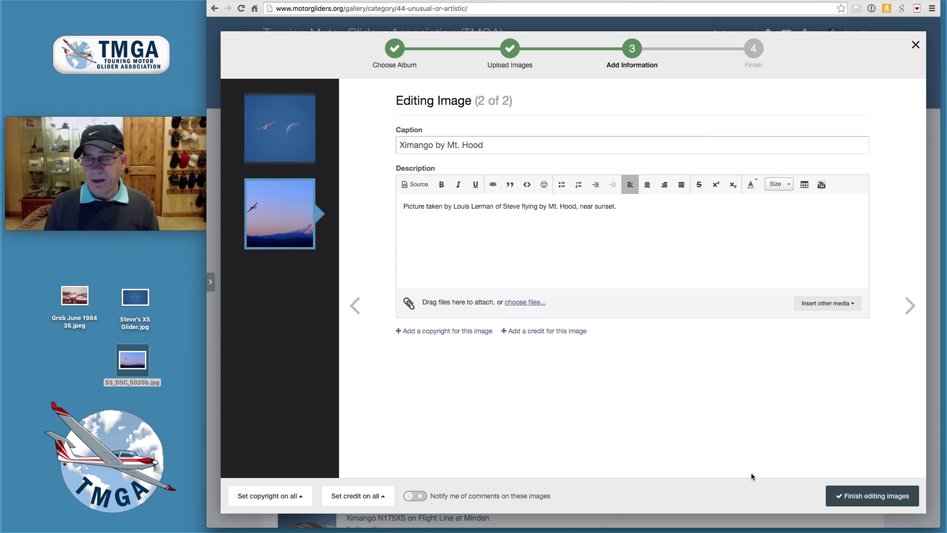
click(874, 496)
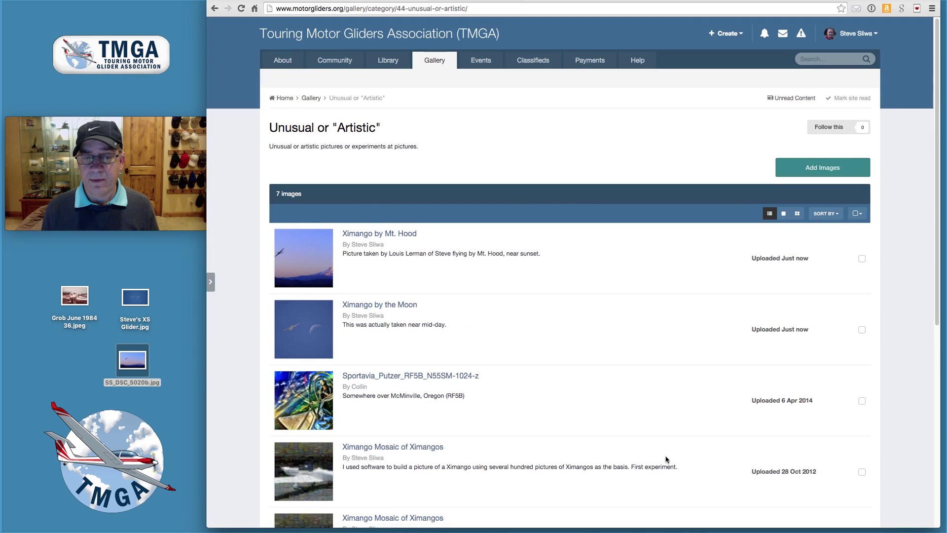
Step: Open the new 'Ximango by Mt. Hood' photo from the Unusual or 'Artistic' category list
scroll(592, 402, down, 4)
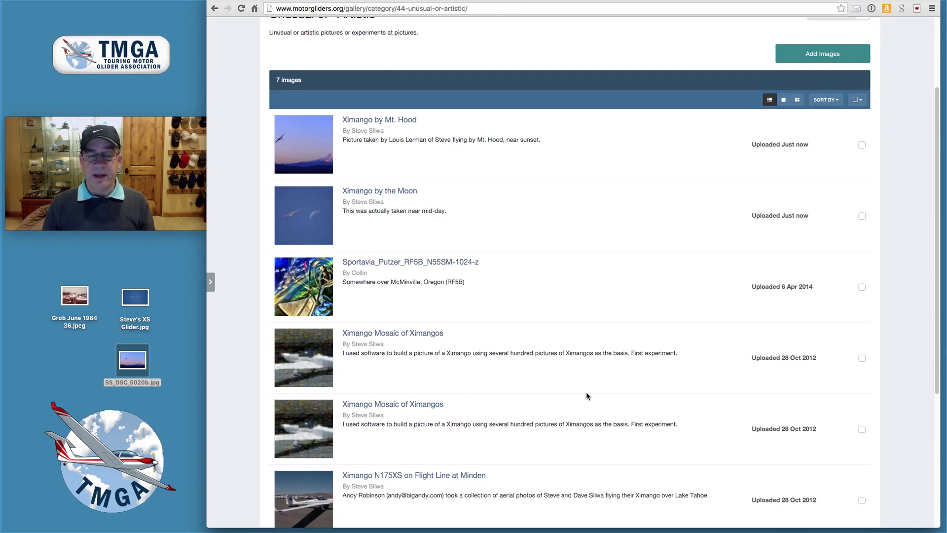
scroll(587, 396, down, 2)
scroll(585, 393, up, 5)
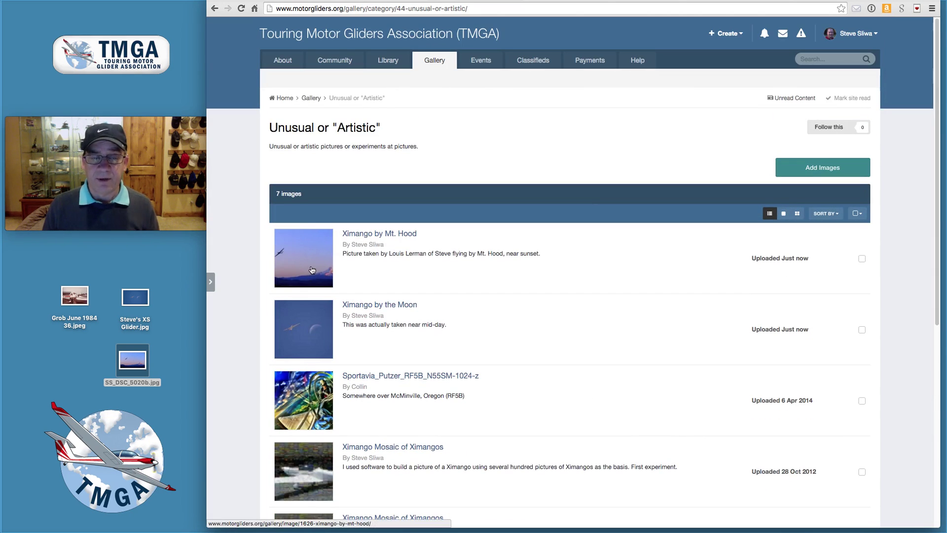
click(311, 270)
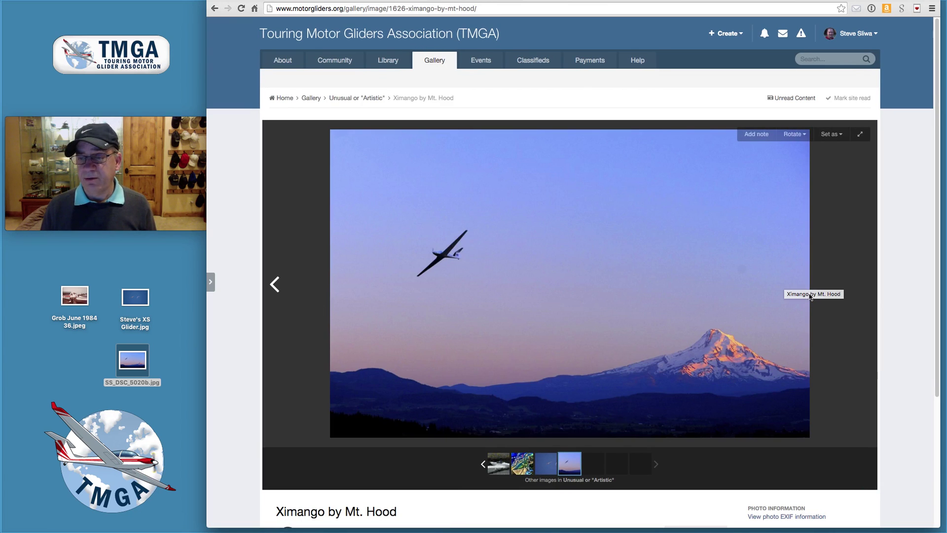
Step: Browse the Moon, Sportavia_Putzer and Ximango mosaic photos, then go back to the Gallery overview
click(546, 469)
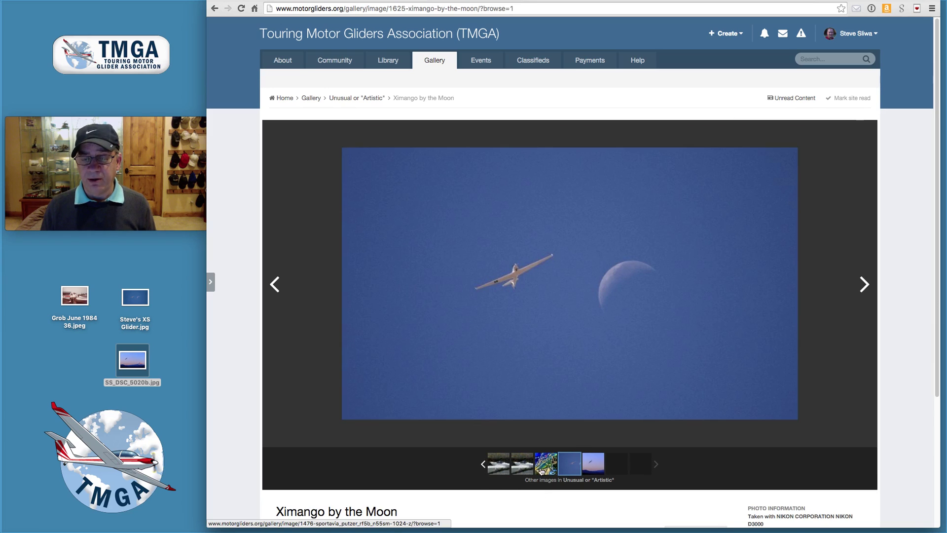
click(542, 469)
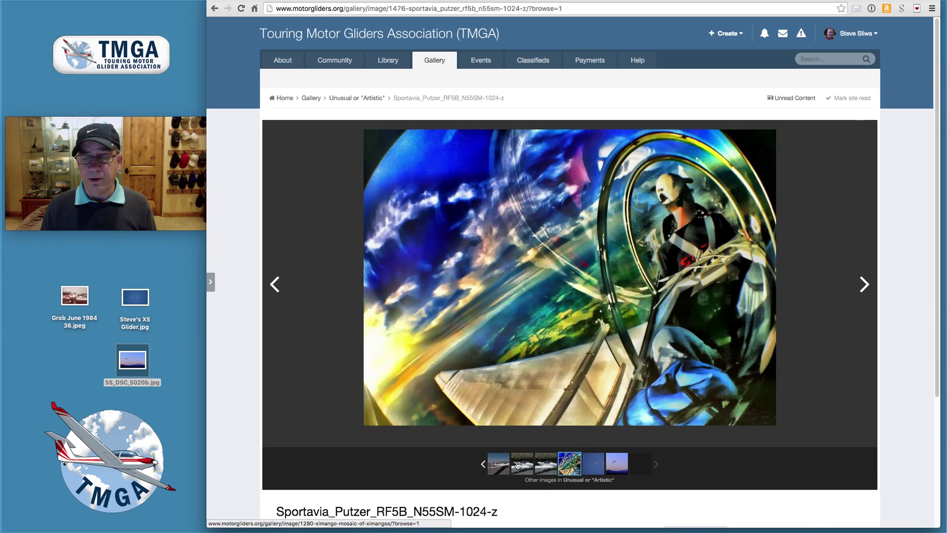
click(275, 285)
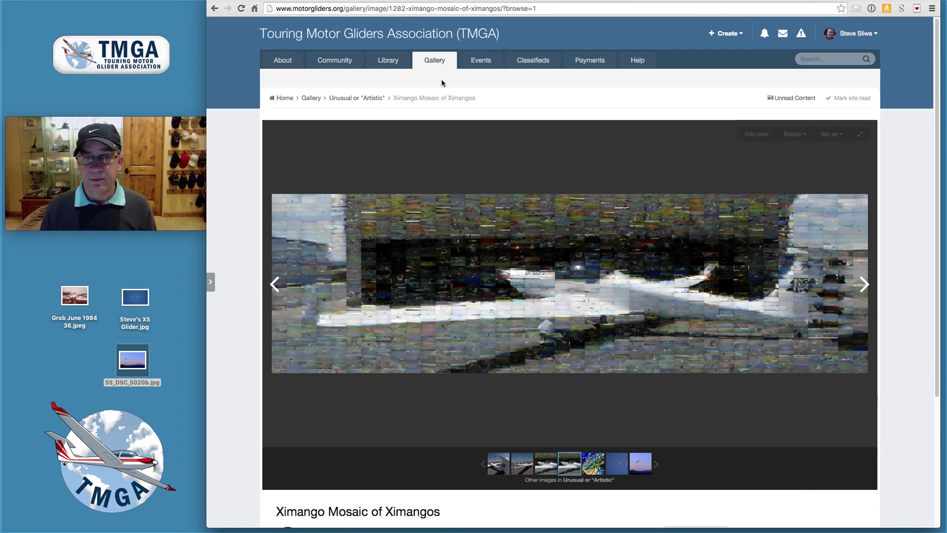
click(436, 61)
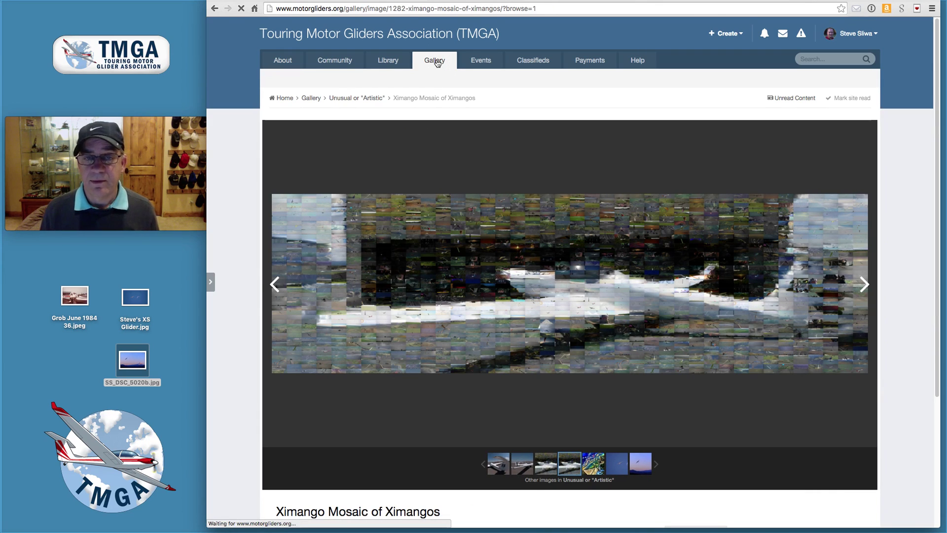